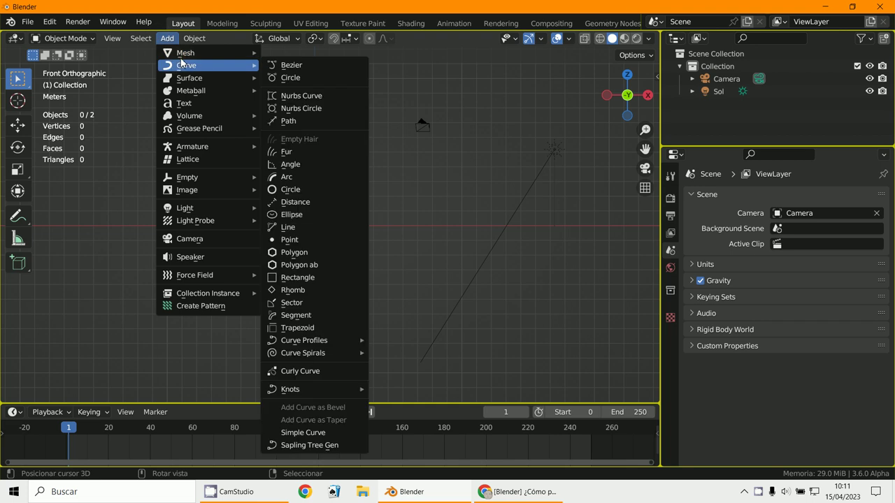
Step: Add a mesh circle at the origin and align it to the view
{"action": "mouse_move", "coordinate": [210, 54]}
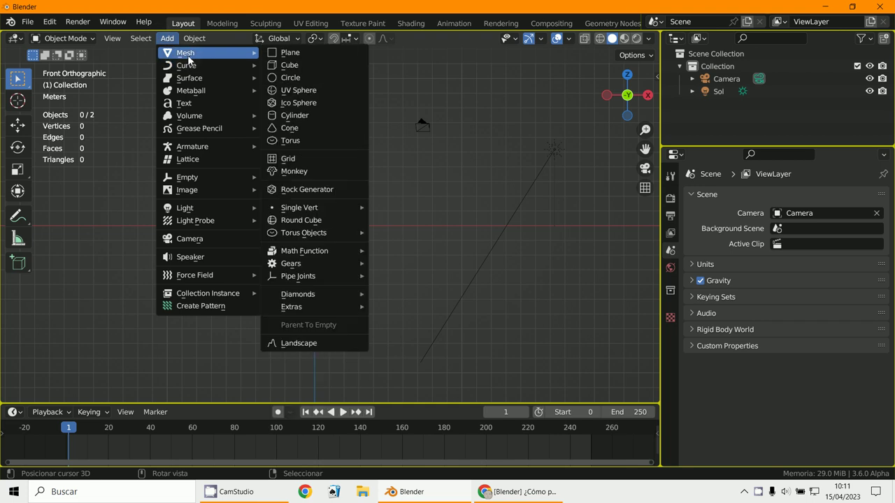
{"action": "left_click", "coordinate": [285, 79]}
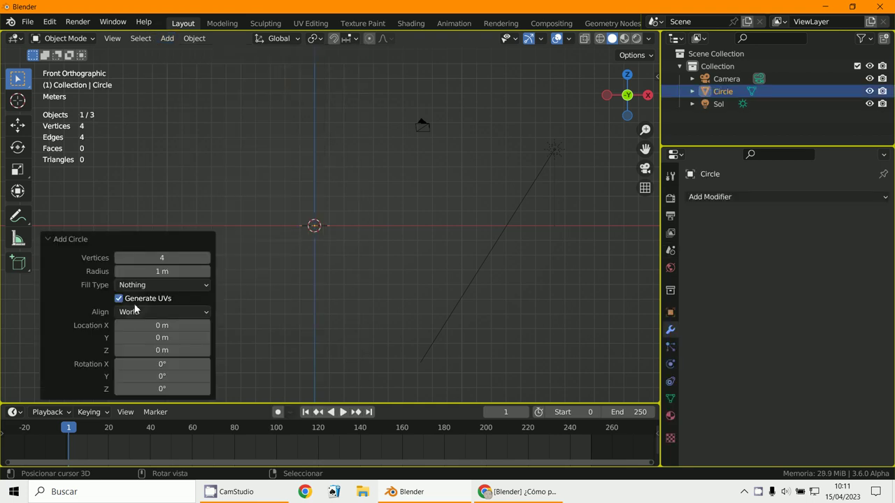
{"action": "left_click", "coordinate": [47, 239]}
{"action": "left_click", "coordinate": [44, 391]}
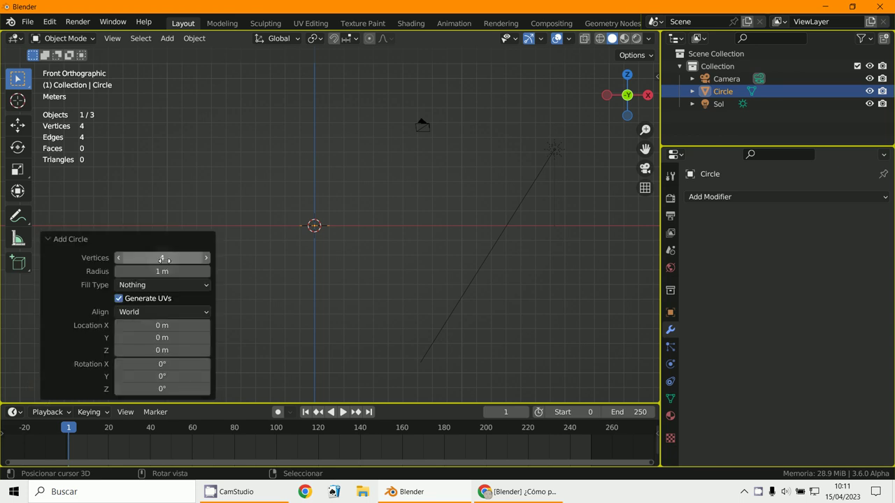
{"action": "left_click", "coordinate": [136, 312]}
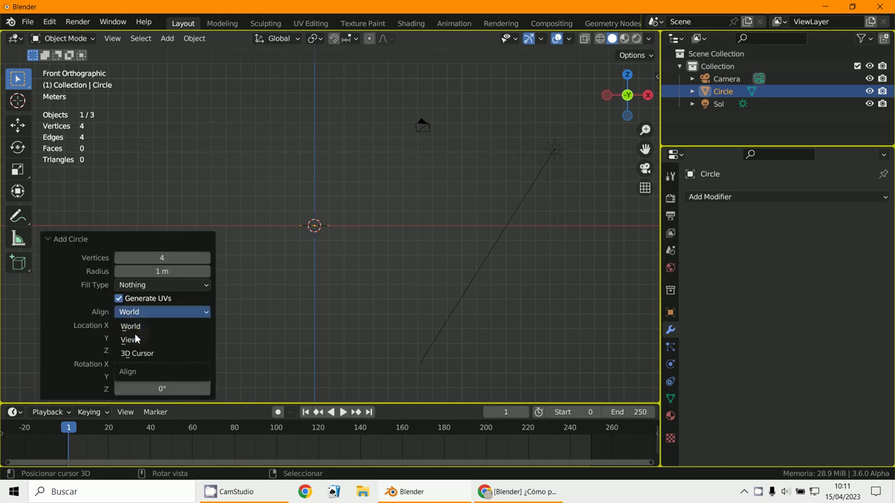
{"action": "left_click", "coordinate": [131, 339]}
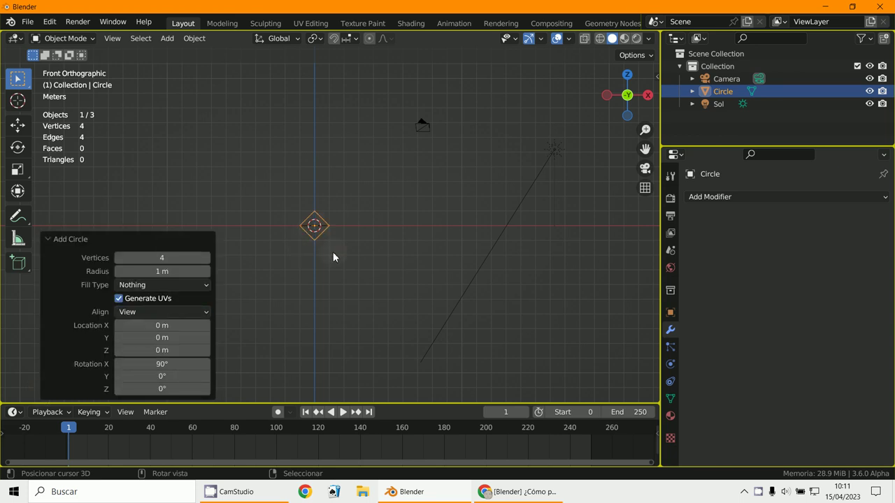
Step: Set the new circle's vertices to 4 and its radius to 2 m
{"action": "left_click_drag", "start_coordinate": [171, 257], "coordinate": [395, 266]}
{"action": "left_click", "coordinate": [147, 257]}
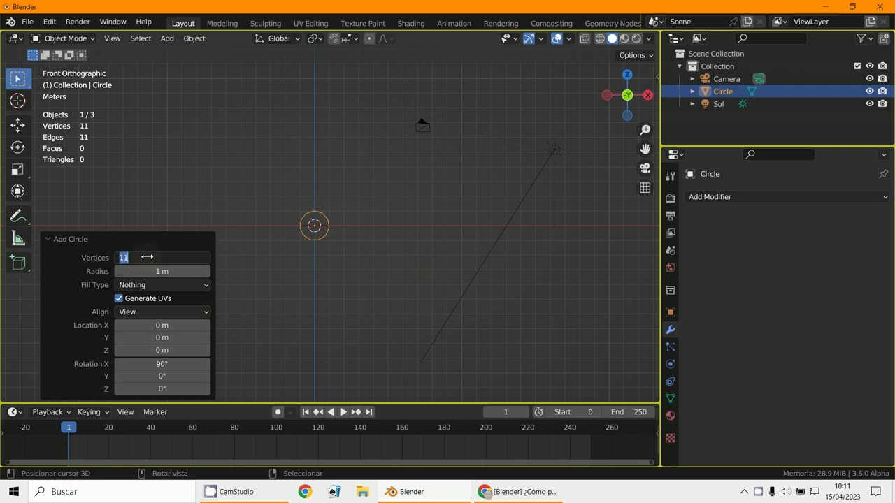
{"action": "type", "text": "4"}
{"action": "key", "text": "Return"}
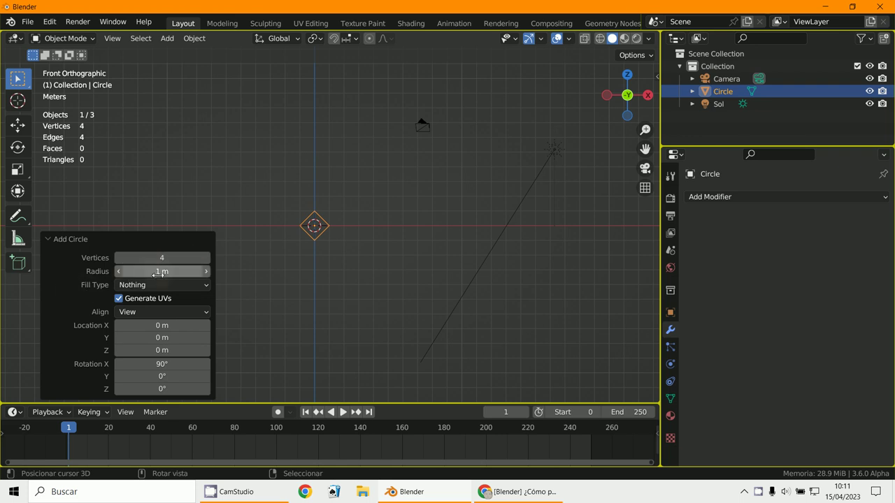
{"action": "left_click_drag", "start_coordinate": [161, 272], "coordinate": [435, 281]}
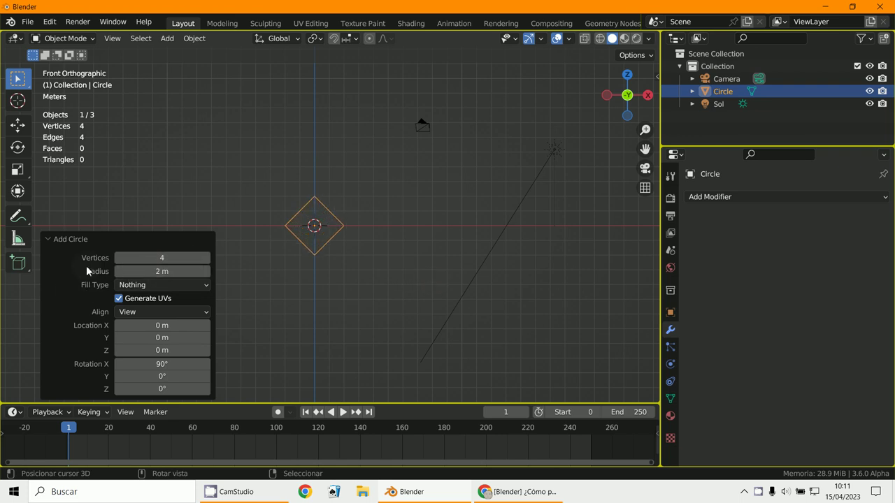
{"action": "left_click", "coordinate": [48, 238]}
{"action": "scroll", "coordinate": [232, 255], "scroll_direction": "up", "scroll_amount": 5}
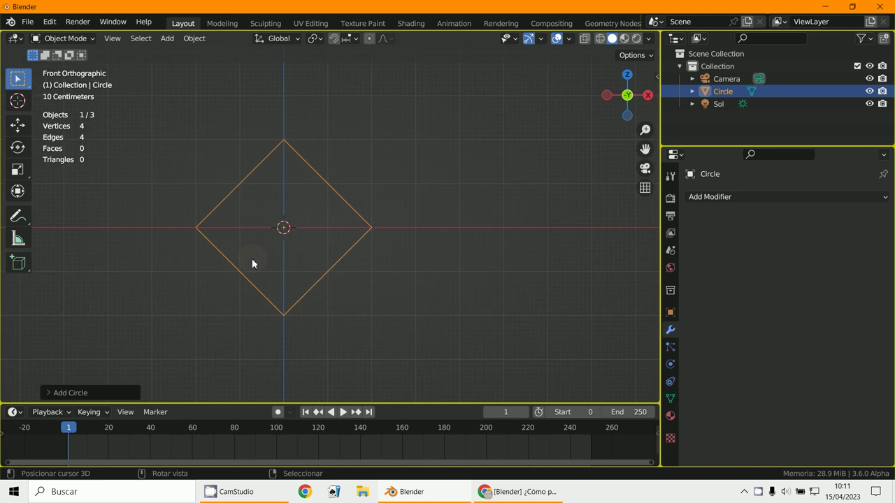
Step: Rotate the four-sided circle 45° in the front view so its sides run horizontal and vertical
{"action": "key", "text": "r"}
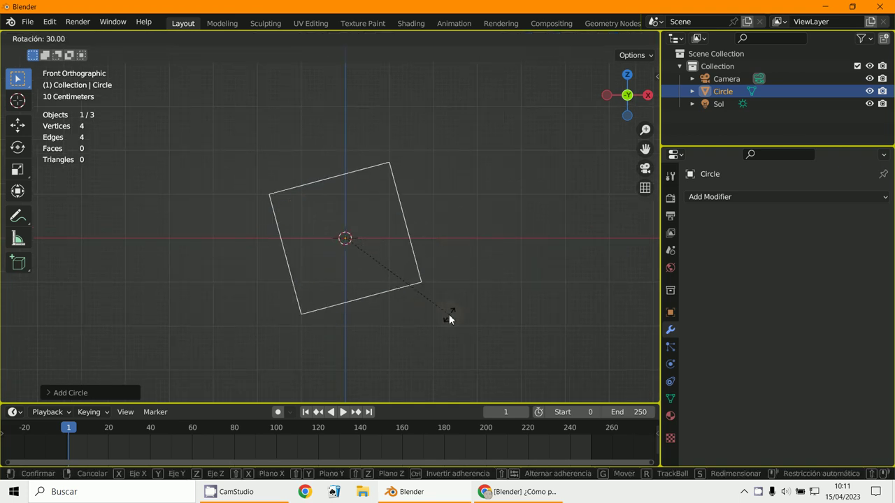
{"action": "left_click", "coordinate": [432, 345]}
{"action": "scroll", "coordinate": [429, 311], "scroll_direction": "down", "scroll_amount": 3}
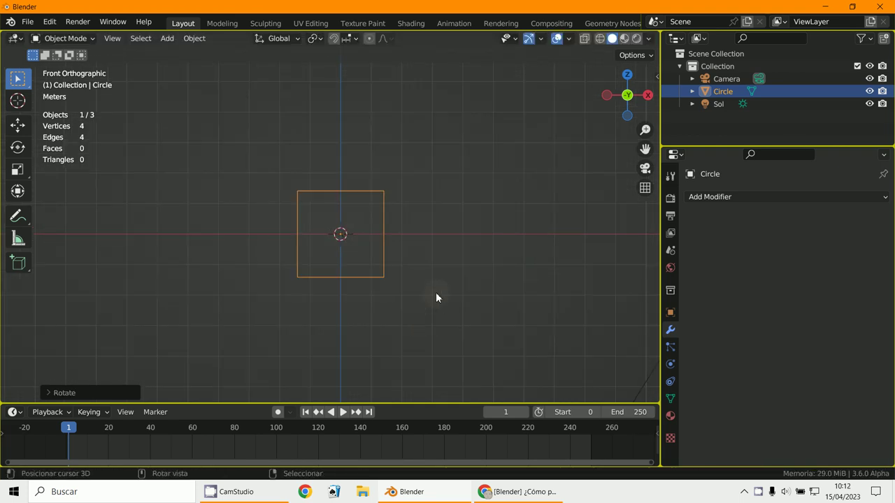
Step: Extrude all the square's vertices about 0.88 m along the global Y axis in Edit Mode, and return to Object Mode
{"action": "middle_click_drag", "start_coordinate": [425, 290], "coordinate": [441, 328]}
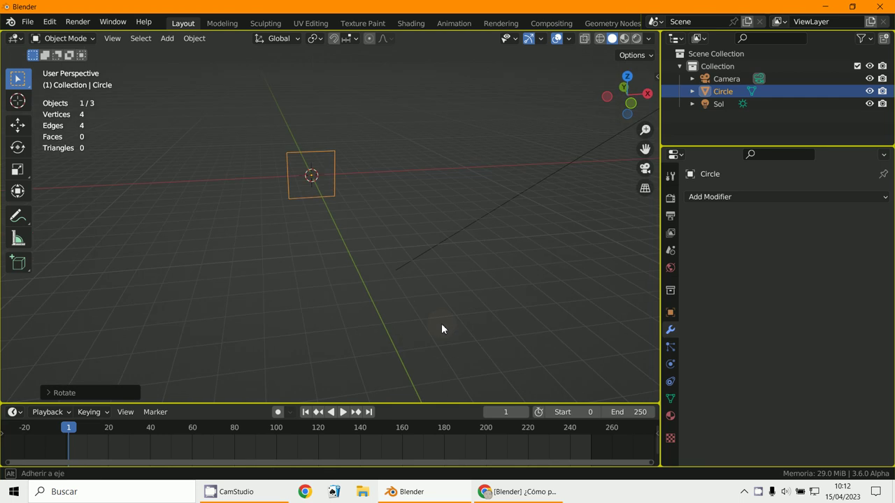
{"action": "middle_click_drag", "start_coordinate": [365, 240], "coordinate": [362, 265]}
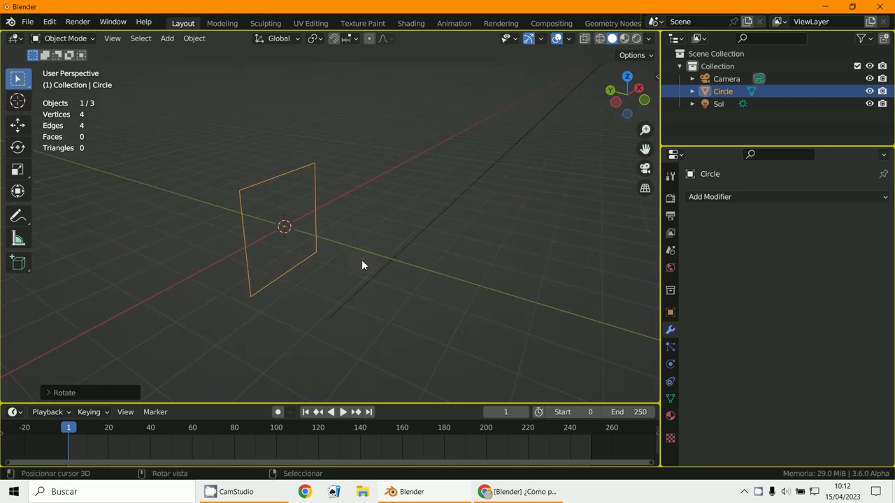
{"action": "left_click", "coordinate": [61, 38]}
{"action": "left_click", "coordinate": [60, 65]}
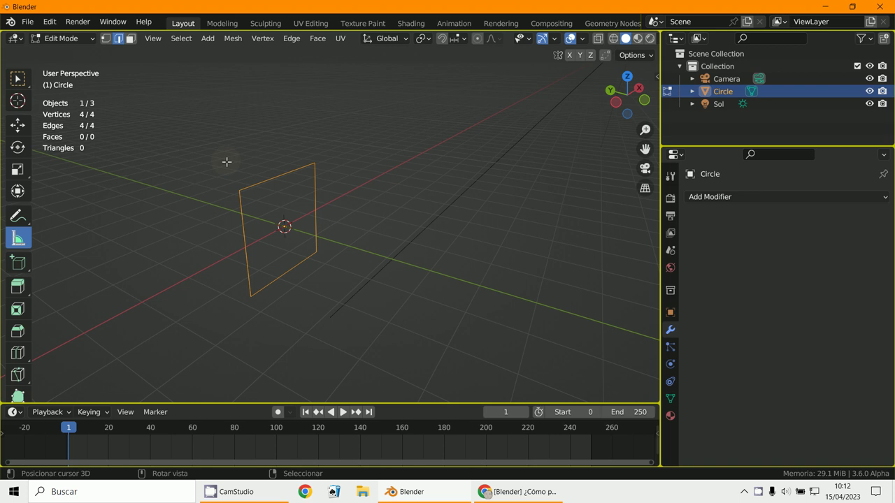
{"action": "left_click", "coordinate": [105, 39]}
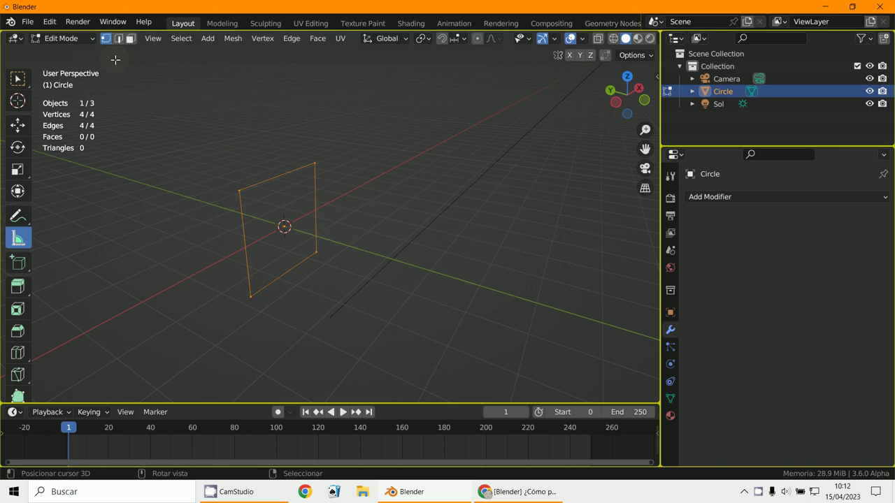
{"action": "key", "text": "e"}
{"action": "right_click", "coordinate": [312, 219]}
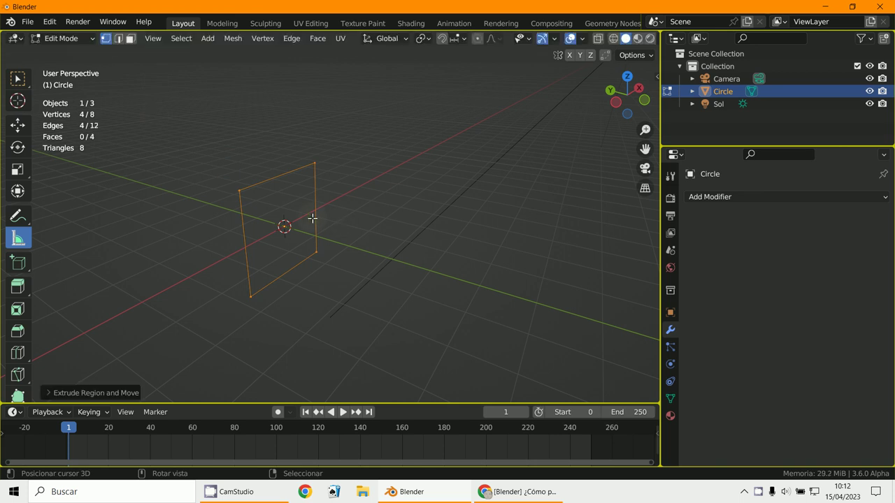
{"action": "key", "text": "g"}
{"action": "key", "text": "y"}
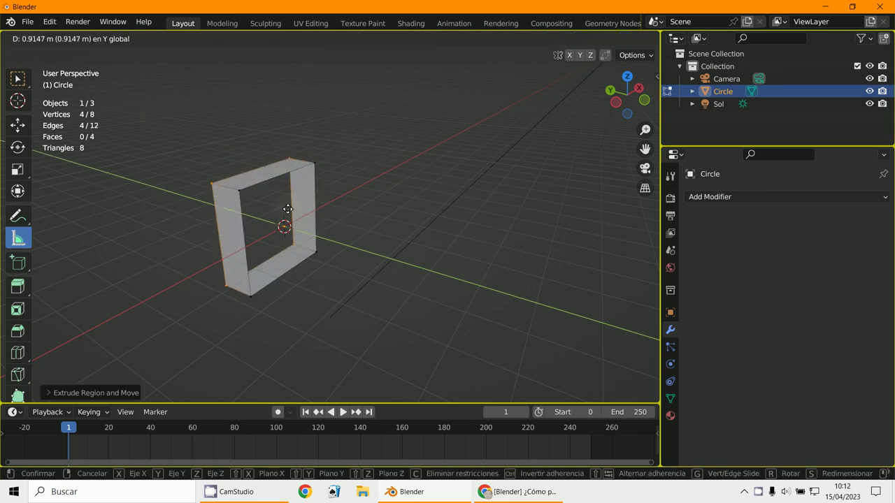
{"action": "left_click", "coordinate": [287, 209]}
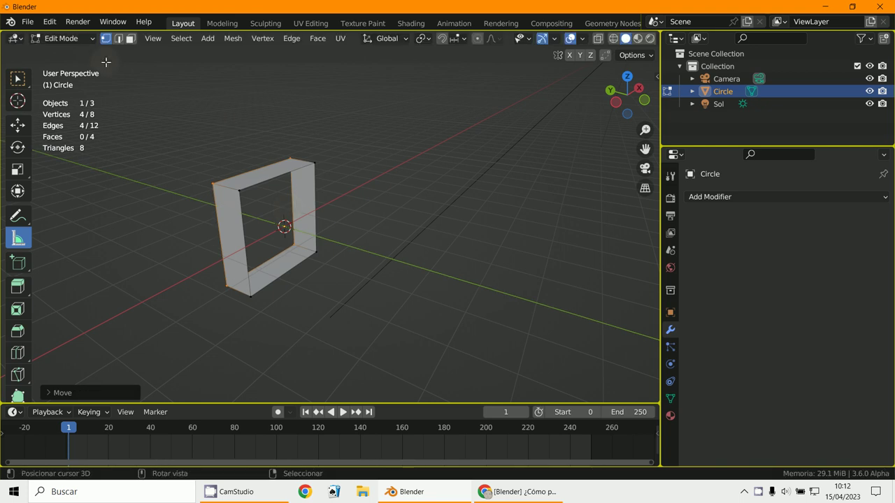
{"action": "left_click", "coordinate": [57, 37]}
{"action": "left_click", "coordinate": [74, 50]}
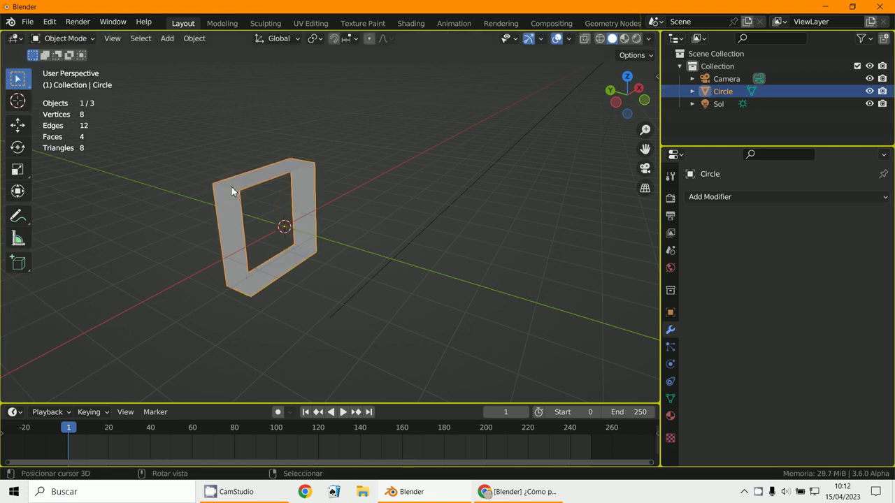
Step: Check the extruded frame's normals with the Face Orientation overlay, and turn the overlay off again
{"action": "left_click", "coordinate": [568, 38]}
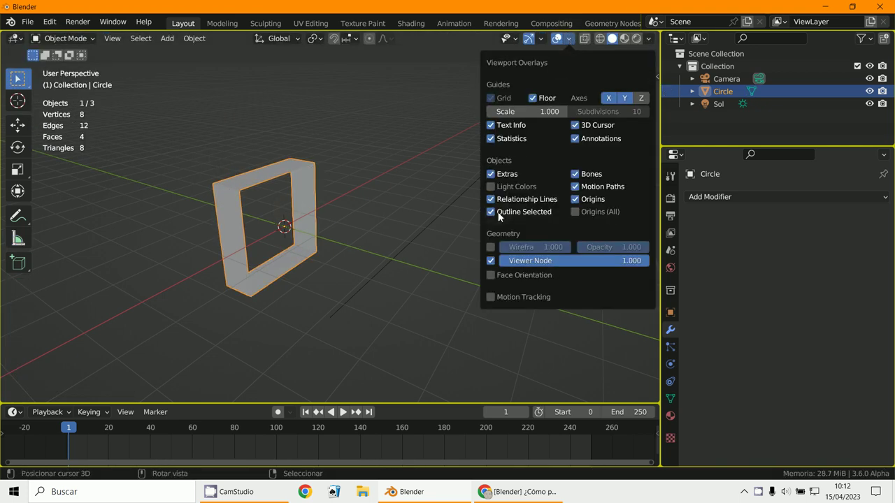
{"action": "left_click", "coordinate": [492, 275]}
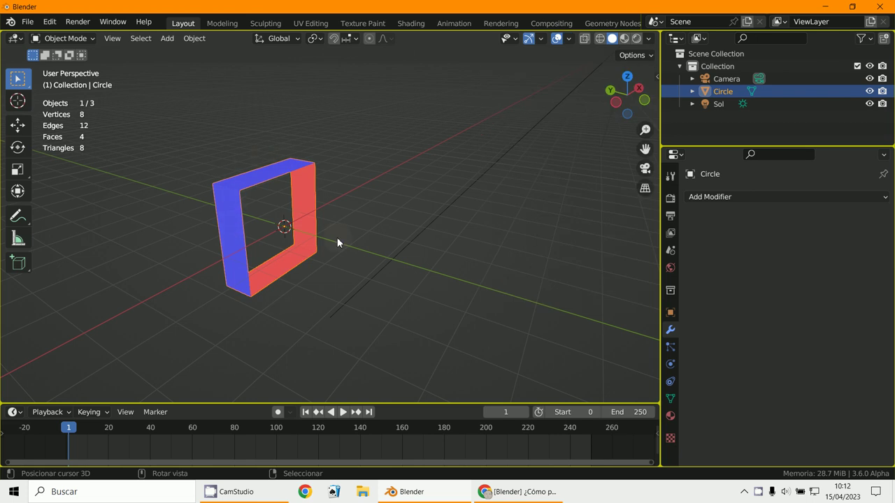
{"action": "left_click", "coordinate": [567, 39]}
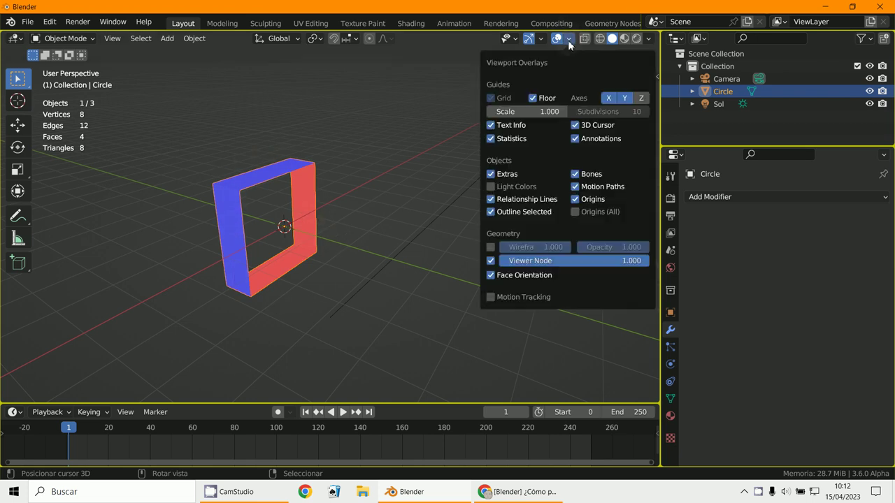
{"action": "left_click", "coordinate": [490, 275]}
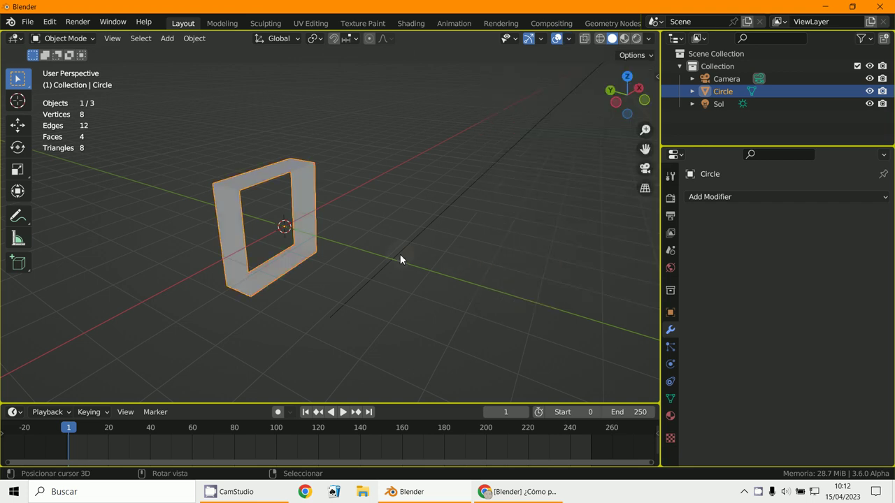
Step: Show the frame's transform values in the viewport and apply its rotation and scale
{"action": "middle_click_drag", "start_coordinate": [334, 239], "coordinate": [299, 227]}
{"action": "key", "text": "KP_1"}
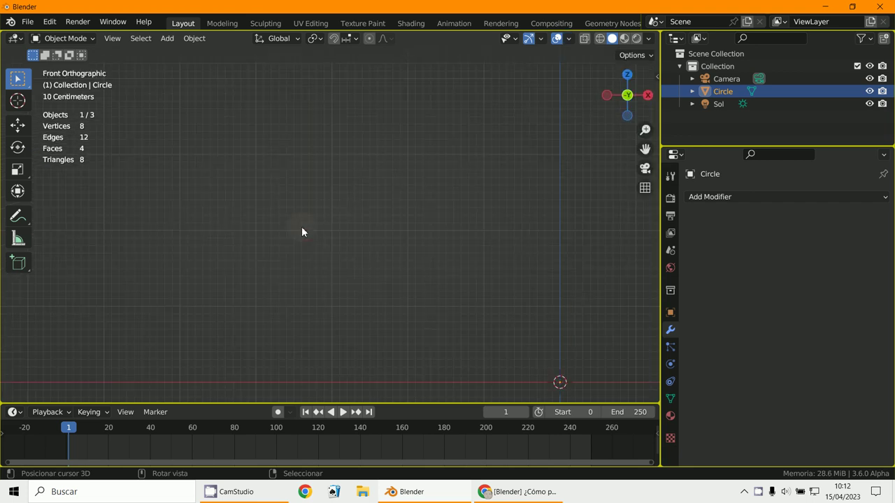
{"action": "scroll", "coordinate": [354, 215], "scroll_direction": "down", "scroll_amount": 6}
{"action": "middle_click_drag", "start_coordinate": [353, 221], "coordinate": [333, 172], "text": "shift"}
{"action": "key", "text": "KP_7"}
{"action": "scroll", "coordinate": [340, 189], "scroll_direction": "up", "scroll_amount": 3}
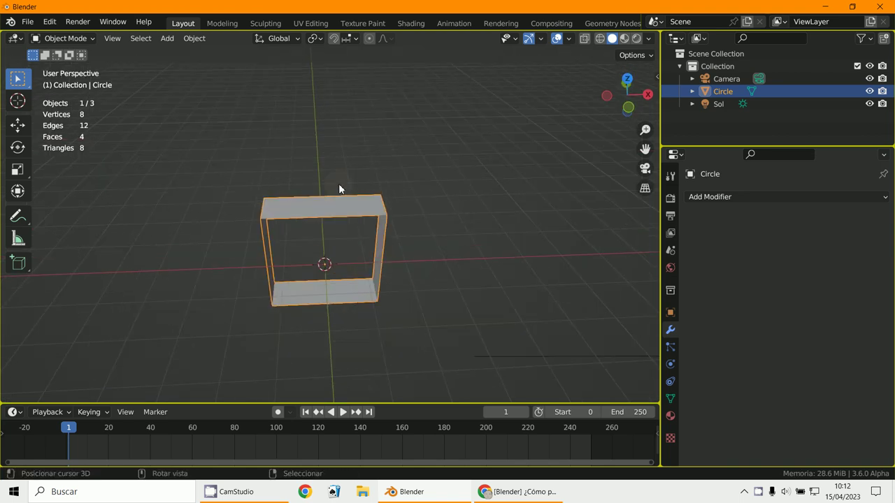
{"action": "key", "text": "n"}
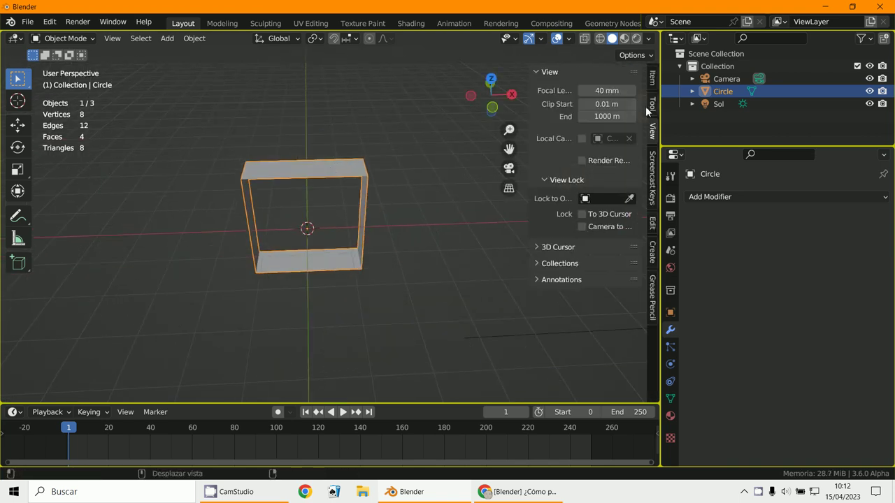
{"action": "left_click", "coordinate": [652, 78]}
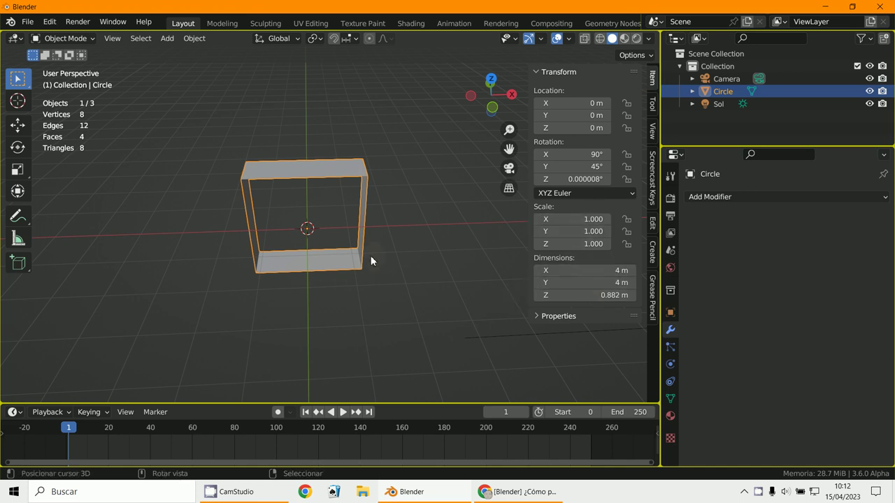
{"action": "middle_click_drag", "start_coordinate": [370, 257], "coordinate": [364, 264], "text": "shift"}
{"action": "key", "text": "ctrl+a"}
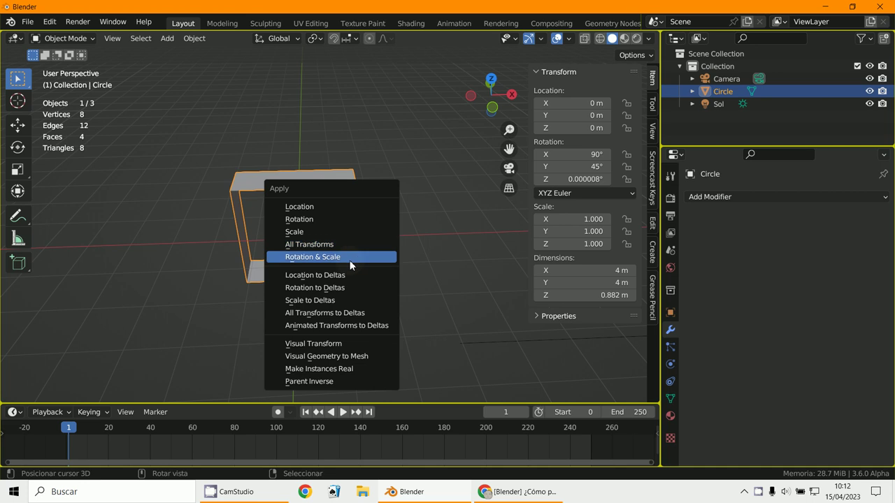
{"action": "left_click", "coordinate": [349, 260]}
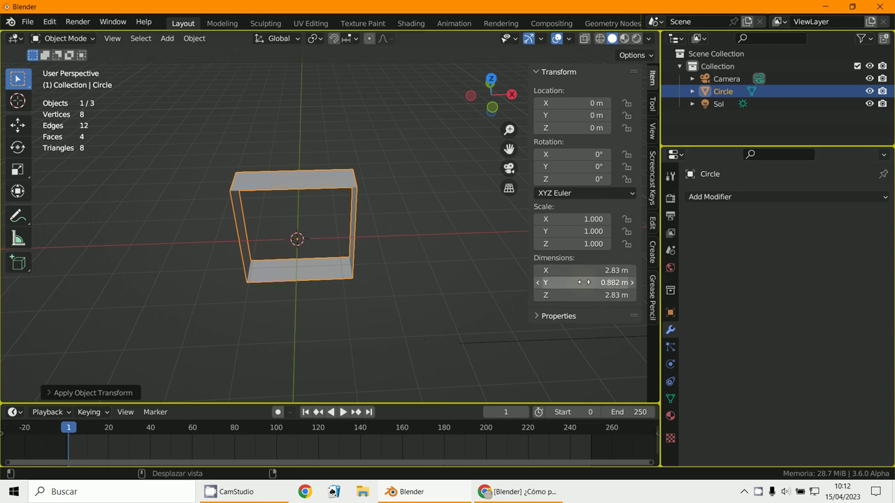
Step: Add a Solidify modifier to the frame with a thickness of 0.35 m
{"action": "middle_click_drag", "start_coordinate": [388, 340], "coordinate": [326, 298]}
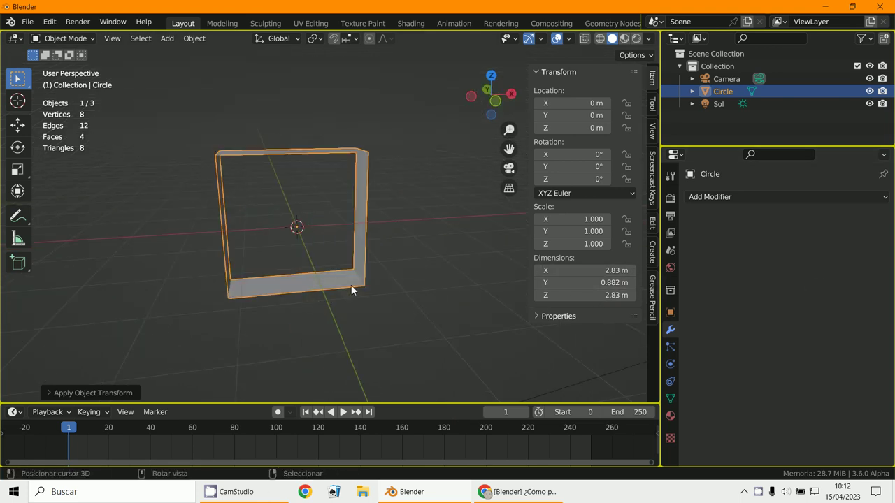
{"action": "left_click", "coordinate": [709, 196]}
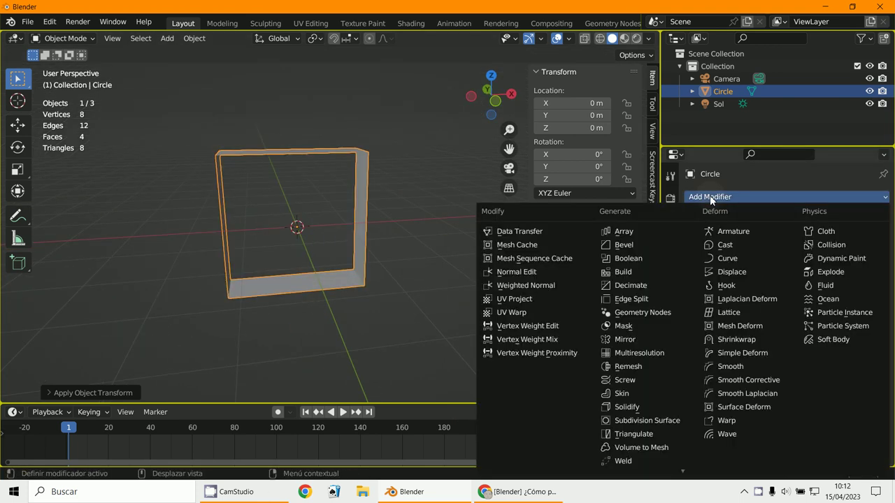
{"action": "left_click", "coordinate": [627, 408]}
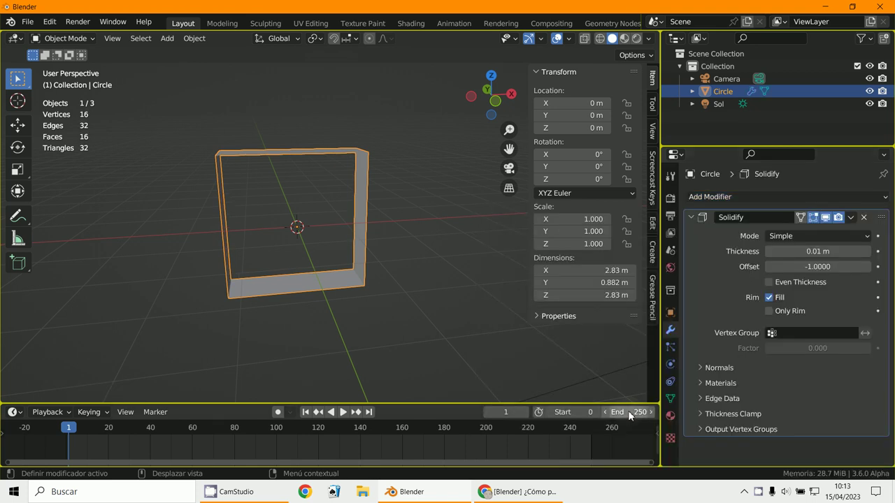
{"action": "middle_click_drag", "start_coordinate": [436, 241], "coordinate": [419, 241]}
{"action": "left_click_drag", "start_coordinate": [784, 251], "coordinate": [380, 256]}
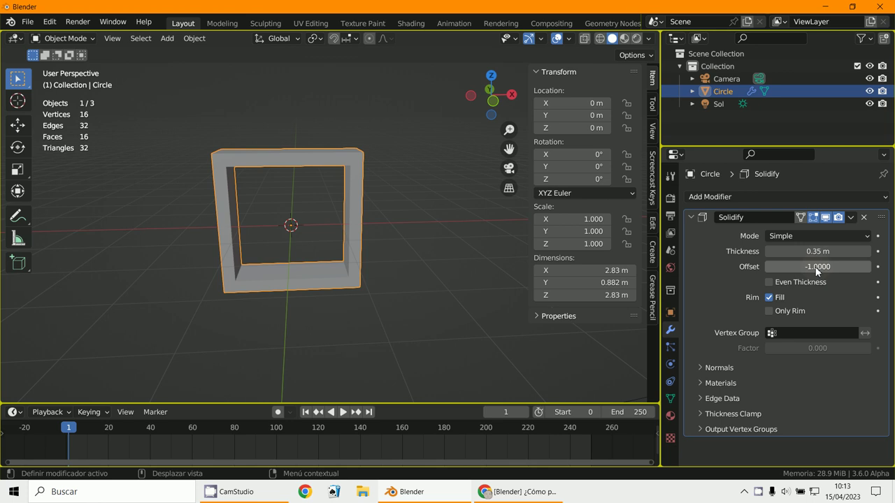
Step: Set the Solidify offset to 0 and view the frame from the front
{"action": "left_click_drag", "start_coordinate": [816, 271], "coordinate": [816, 271]}
{"action": "left_click_drag", "start_coordinate": [368, 266], "coordinate": [431, 290]}
{"action": "scroll", "coordinate": [366, 192], "scroll_direction": "up", "scroll_amount": 3}
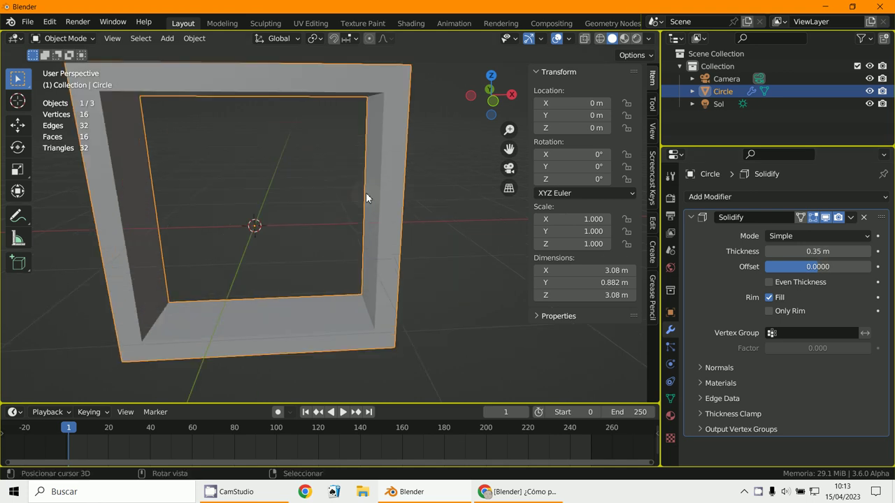
{"action": "key", "text": "KP_1"}
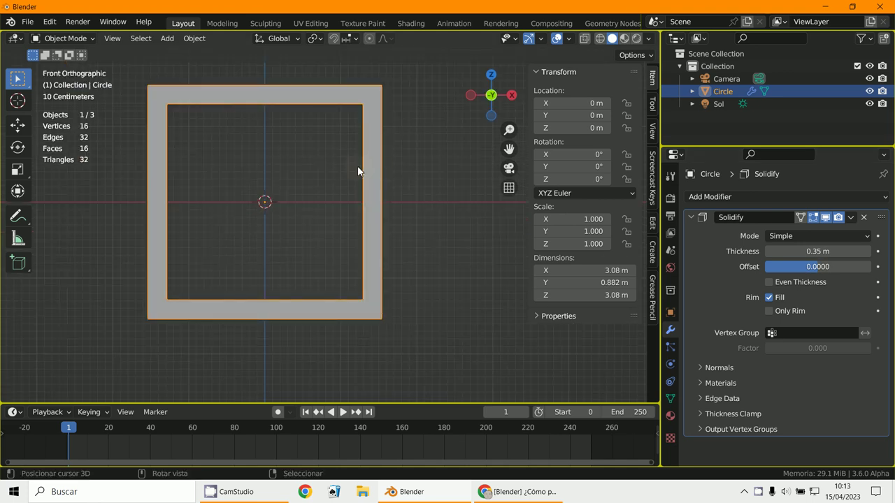
Step: Set the Solidify thickness to 0.75 m and check the frame in perspective
{"action": "left_click_drag", "start_coordinate": [784, 256], "coordinate": [405, 268]}
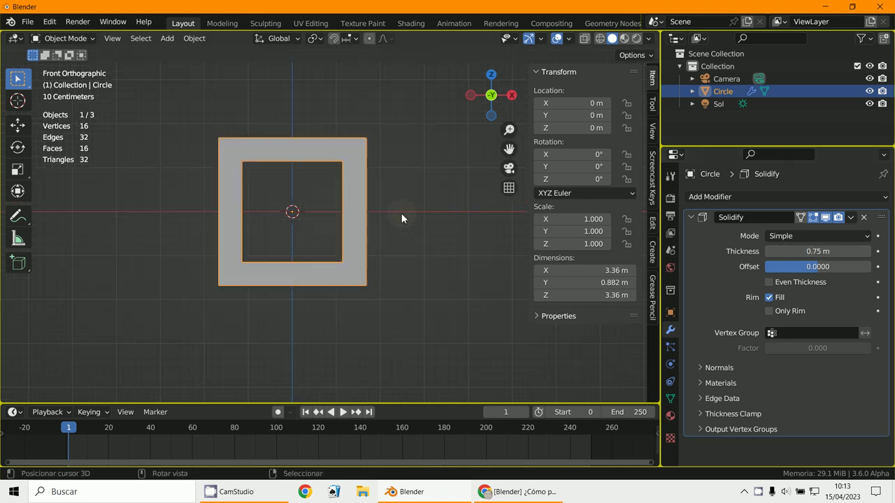
{"action": "middle_click_drag", "start_coordinate": [401, 213], "coordinate": [456, 251]}
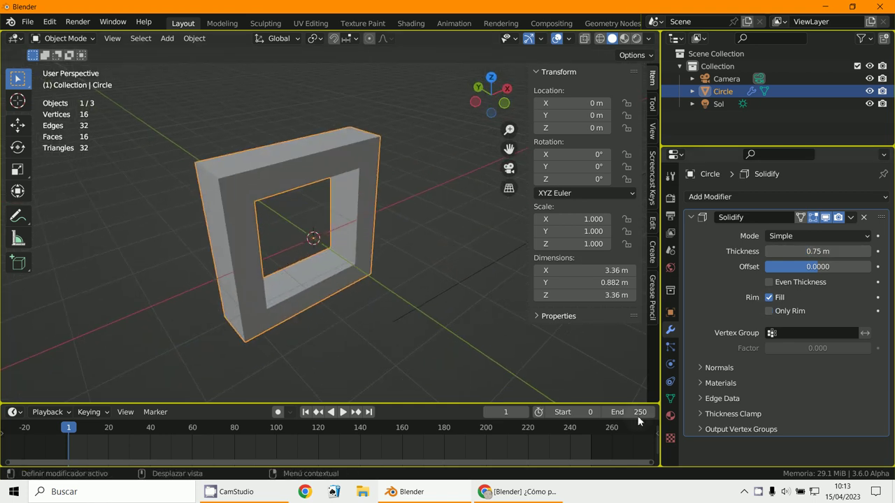
{"action": "key", "text": "super+d"}
{"action": "key", "text": "super+d"}
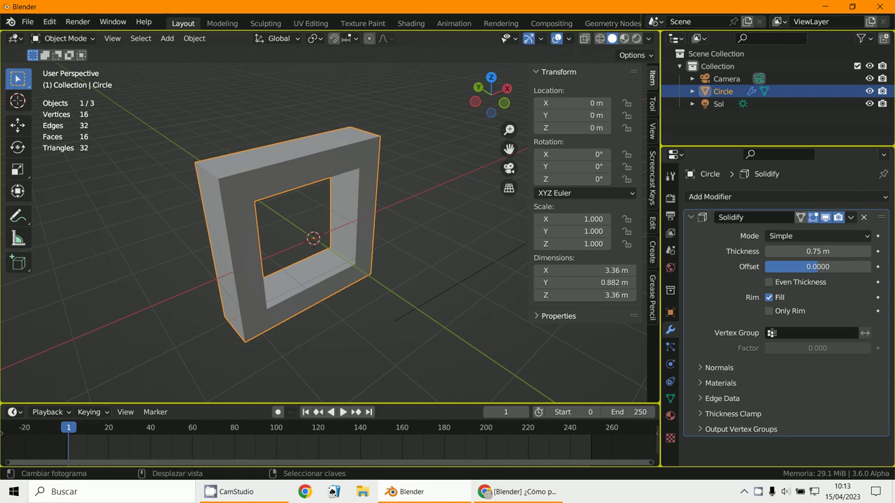
{"action": "left_click", "coordinate": [522, 492]}
{"action": "left_click", "coordinate": [522, 492]}
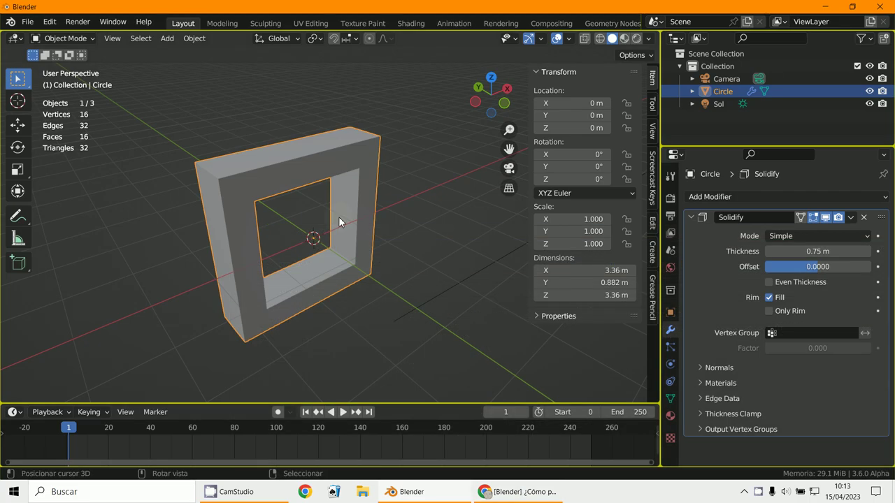
Step: Apply the Solidify modifier to the frame
{"action": "left_click", "coordinate": [849, 218]}
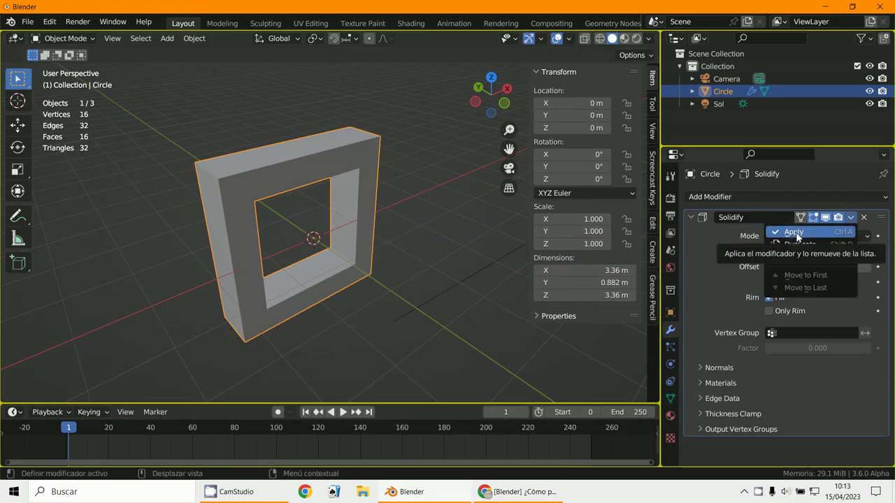
{"action": "left_click", "coordinate": [852, 218]}
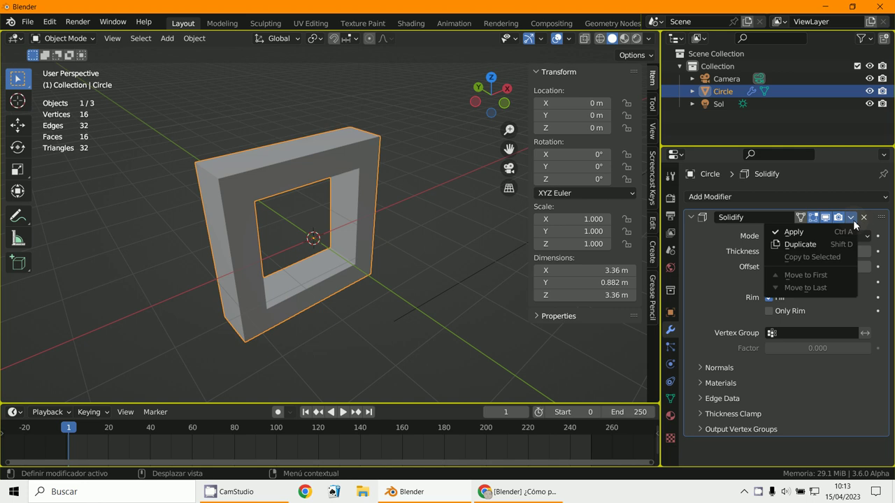
{"action": "left_click", "coordinate": [783, 233]}
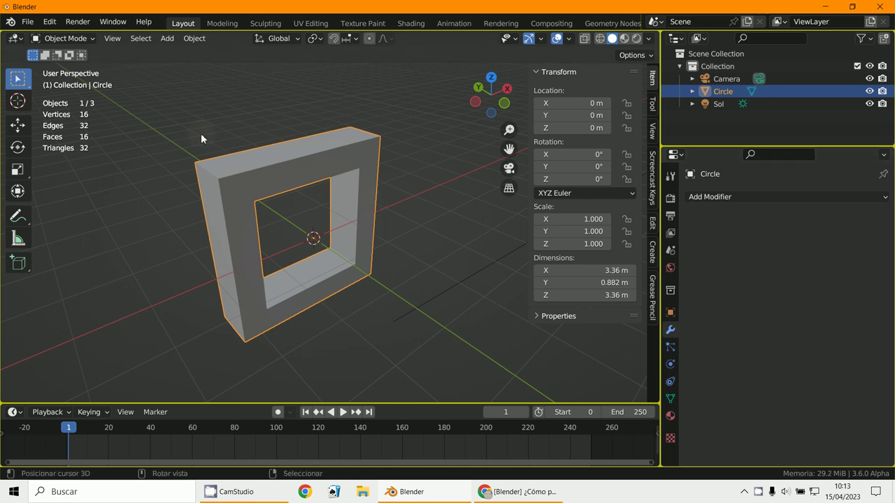
Step: Enter Edit Mode with edge selection and select the frame's four outer corner edges
{"action": "left_click", "coordinate": [58, 37]}
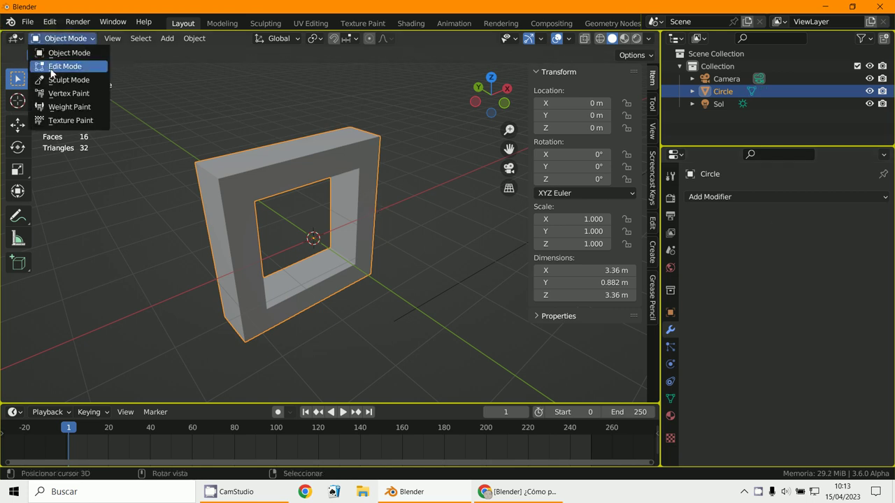
{"action": "left_click", "coordinate": [63, 67]}
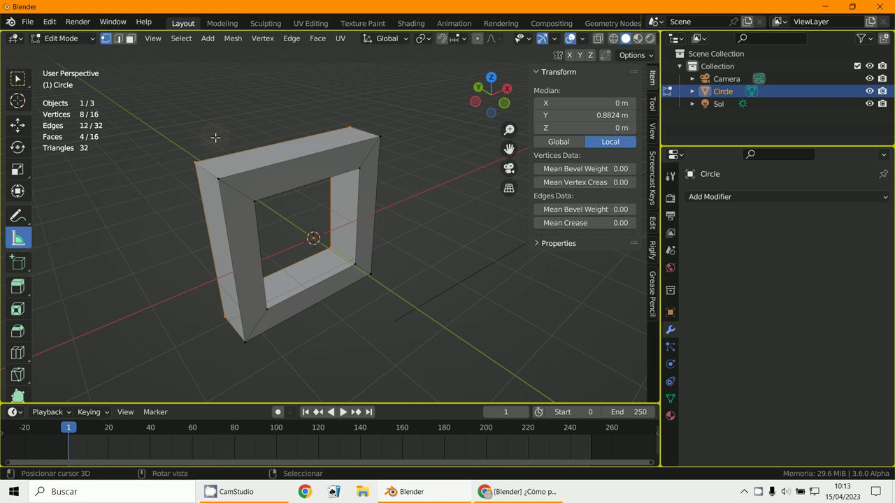
{"action": "left_click", "coordinate": [116, 39]}
{"action": "left_click", "coordinate": [210, 176]}
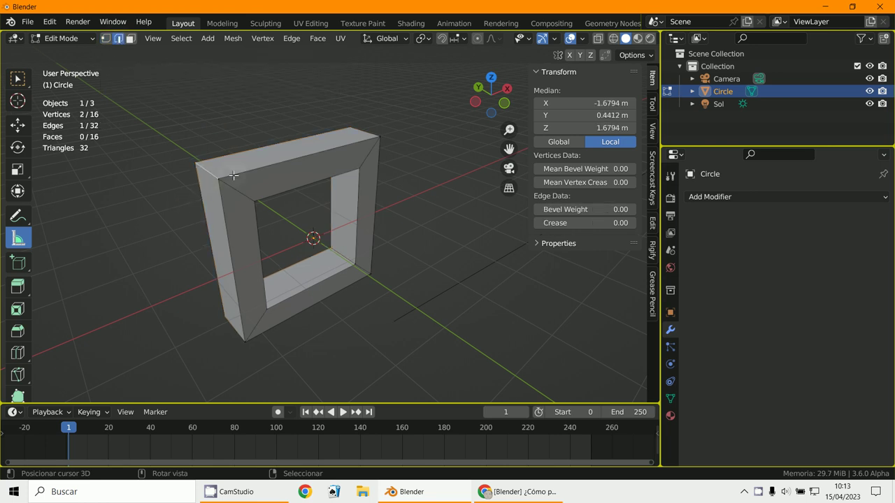
{"action": "left_click", "coordinate": [362, 130], "text": "shift"}
{"action": "middle_click_drag", "start_coordinate": [356, 258], "coordinate": [260, 241]}
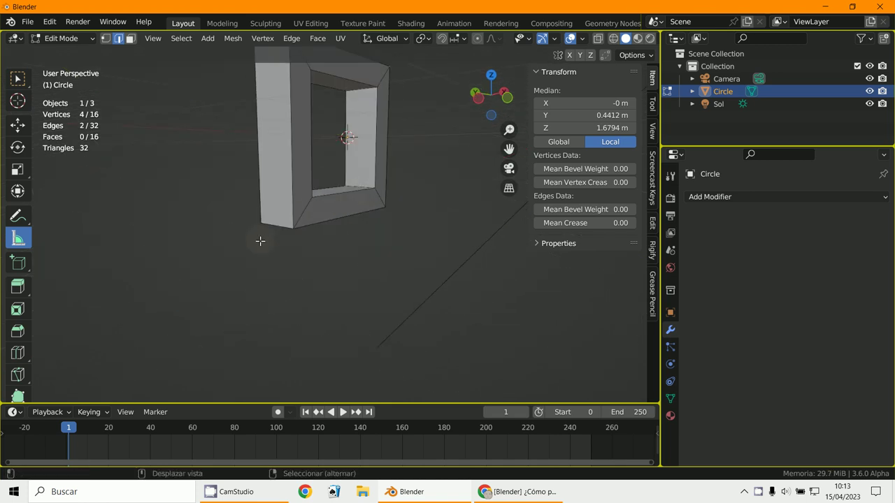
{"action": "left_click", "coordinate": [269, 226], "text": "shift"}
{"action": "middle_click_drag", "start_coordinate": [348, 237], "coordinate": [166, 220]}
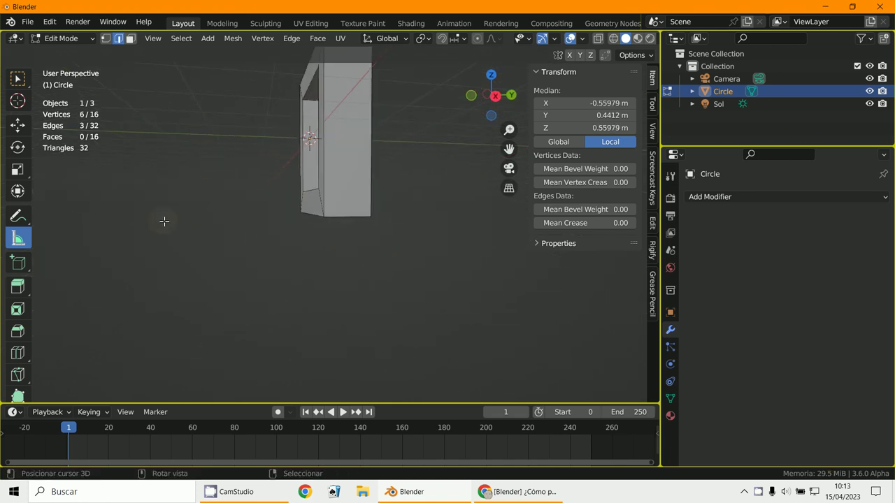
{"action": "left_click", "coordinate": [320, 216], "text": "shift"}
Step: Bevel the four outer corner edges by about 0.54 m with a single segment
{"action": "scroll", "coordinate": [319, 216], "scroll_direction": "down", "scroll_amount": 3}
{"action": "middle_click_drag", "start_coordinate": [320, 215], "coordinate": [389, 238]}
{"action": "scroll", "coordinate": [362, 240], "scroll_direction": "up", "scroll_amount": 3}
{"action": "key", "text": "ctrl+b"}
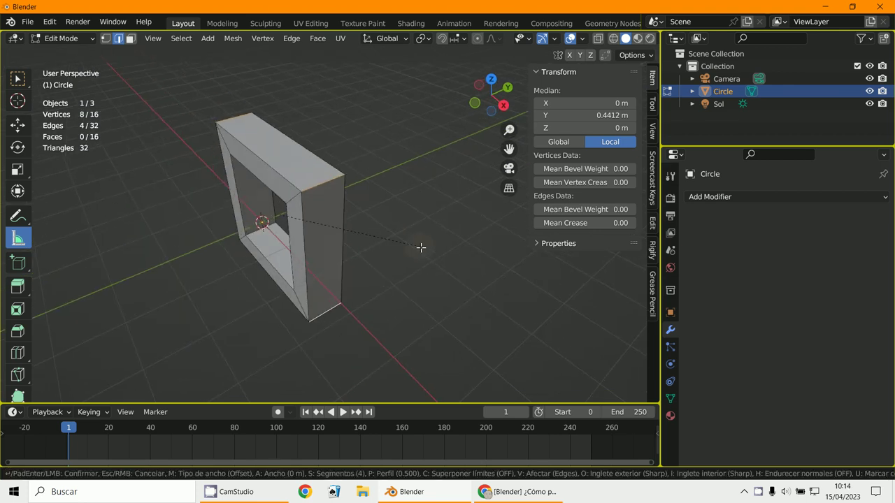
{"action": "scroll", "coordinate": [434, 256], "scroll_direction": "up", "scroll_amount": 4}
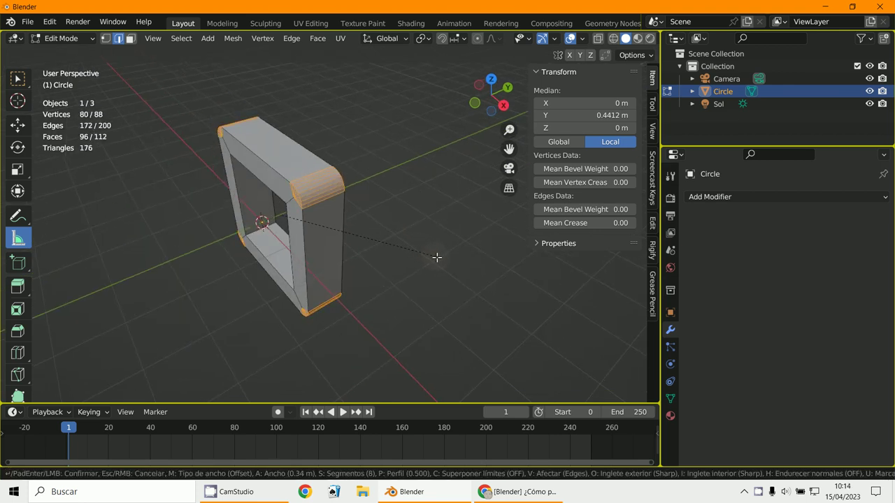
{"action": "scroll", "coordinate": [436, 257], "scroll_direction": "down", "scroll_amount": 7}
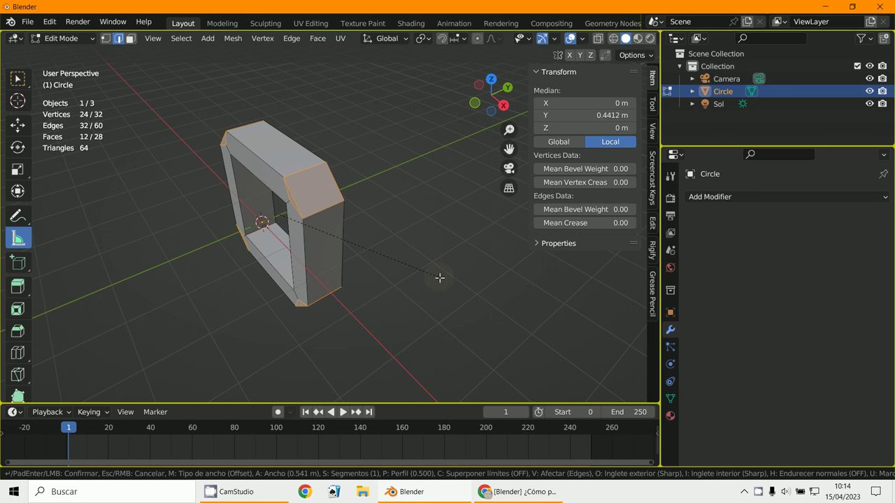
{"action": "left_click", "coordinate": [439, 278]}
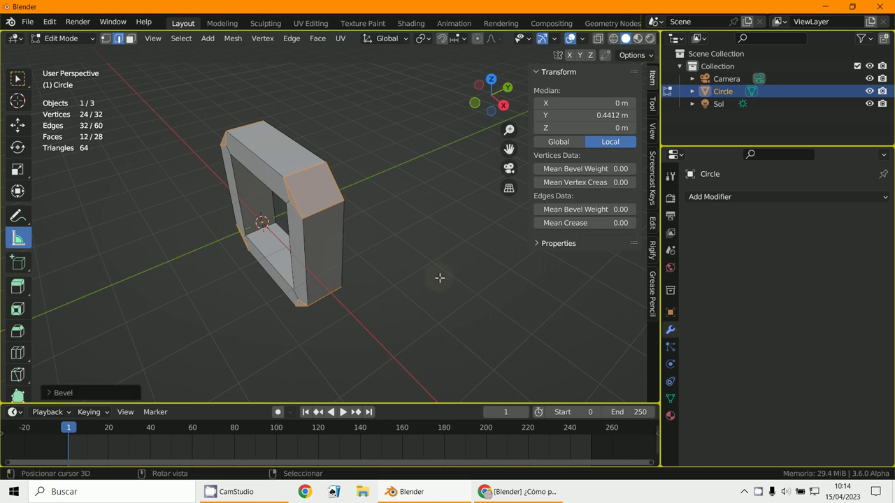
Step: Raise the outer corner bevel to 4 segments in the bevel's settings
{"action": "middle_click_drag", "start_coordinate": [433, 282], "coordinate": [494, 253]}
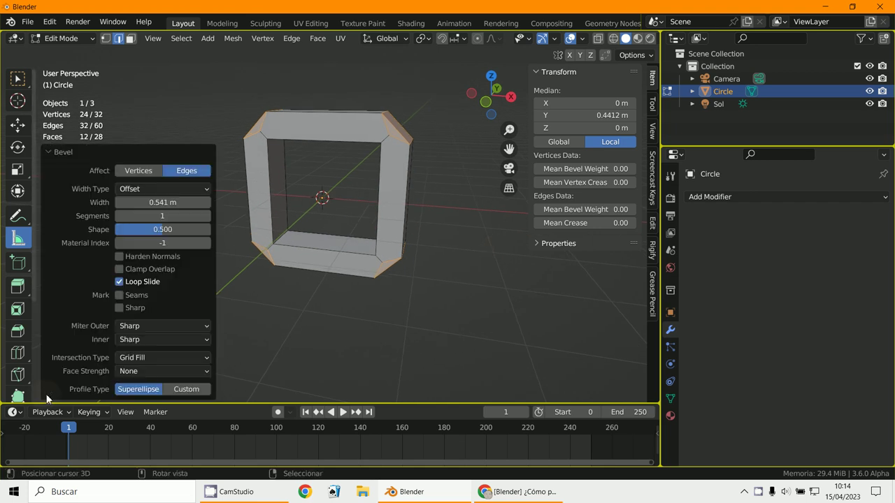
{"action": "left_click", "coordinate": [47, 394]}
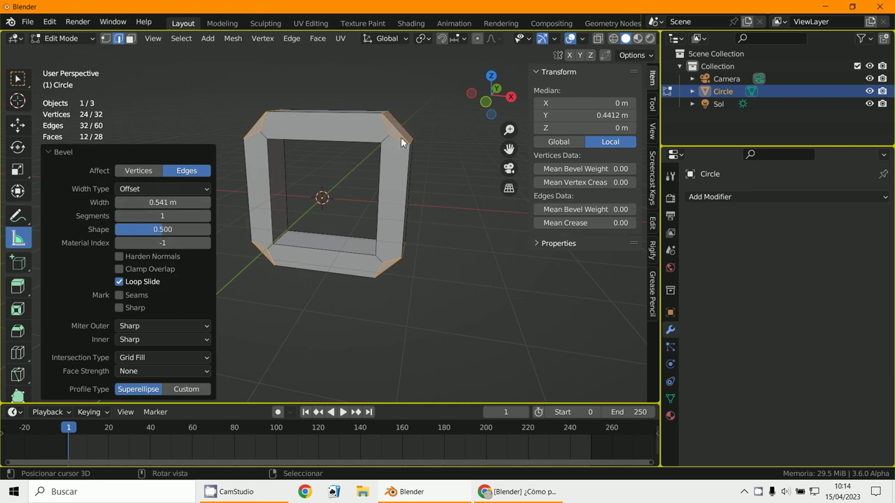
{"action": "left_click", "coordinate": [205, 216]}
{"action": "left_click", "coordinate": [206, 216]}
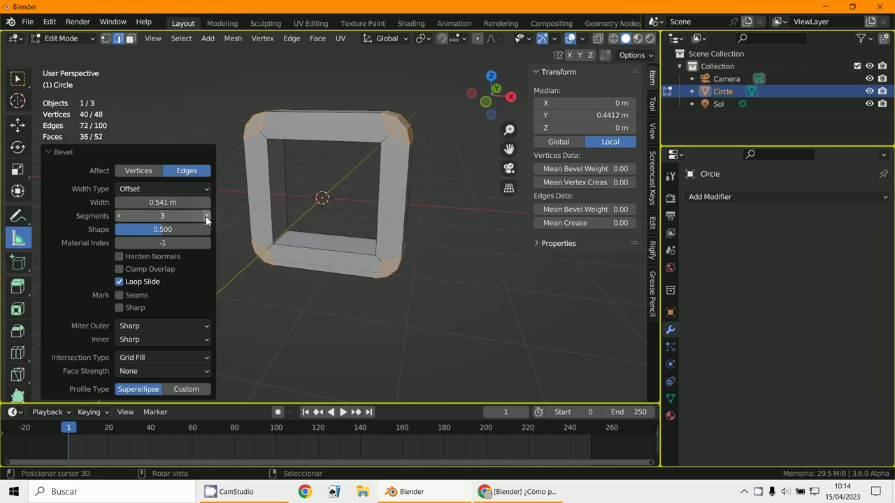
{"action": "left_click", "coordinate": [205, 216]}
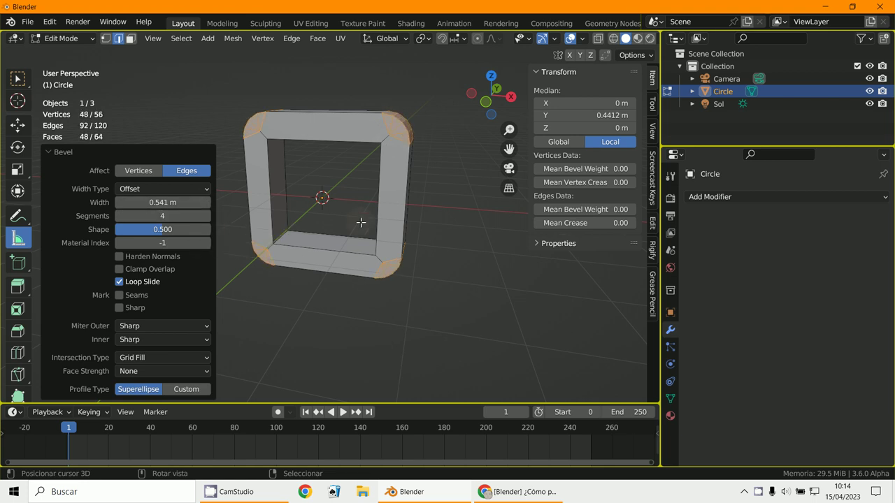
Step: Select the four inner corner edges of the frame's opening
{"action": "middle_click_drag", "start_coordinate": [359, 219], "coordinate": [384, 222]}
{"action": "scroll", "coordinate": [393, 218], "scroll_direction": "up", "scroll_amount": 2}
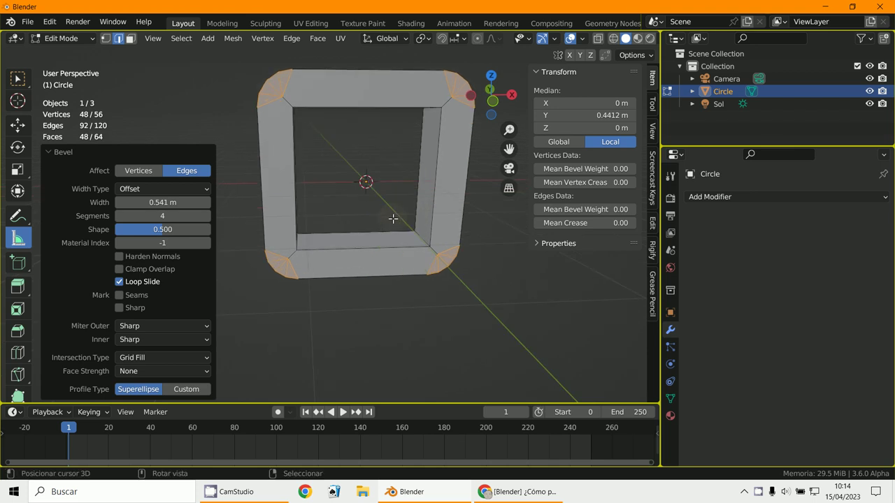
{"action": "middle_click_drag", "start_coordinate": [366, 251], "coordinate": [335, 255]}
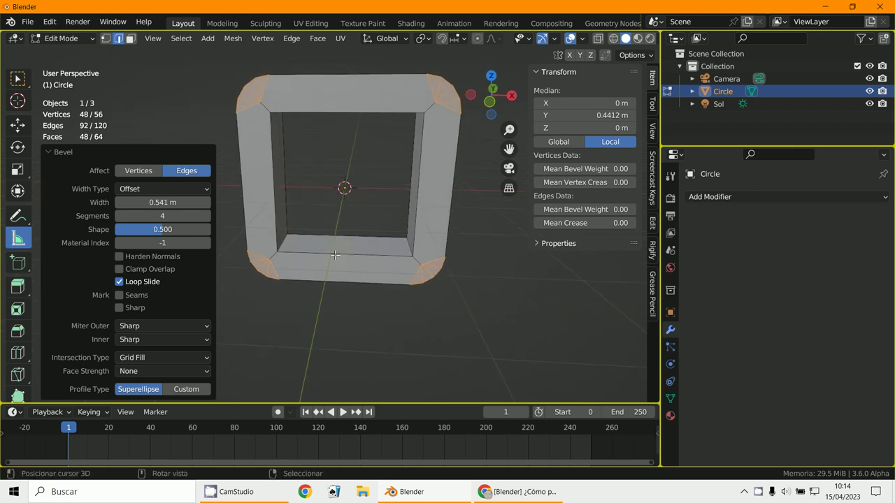
{"action": "left_click", "coordinate": [282, 250]}
{"action": "left_click", "coordinate": [412, 246], "text": "shift"}
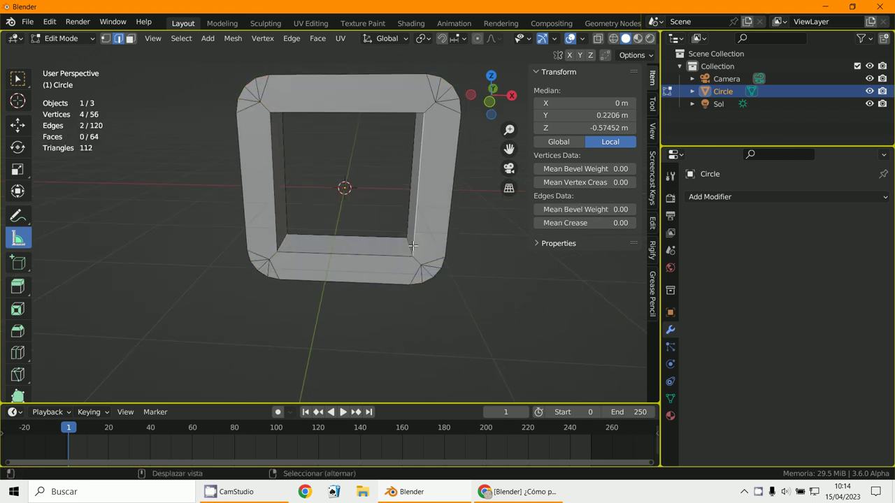
{"action": "left_click", "coordinate": [412, 246]}
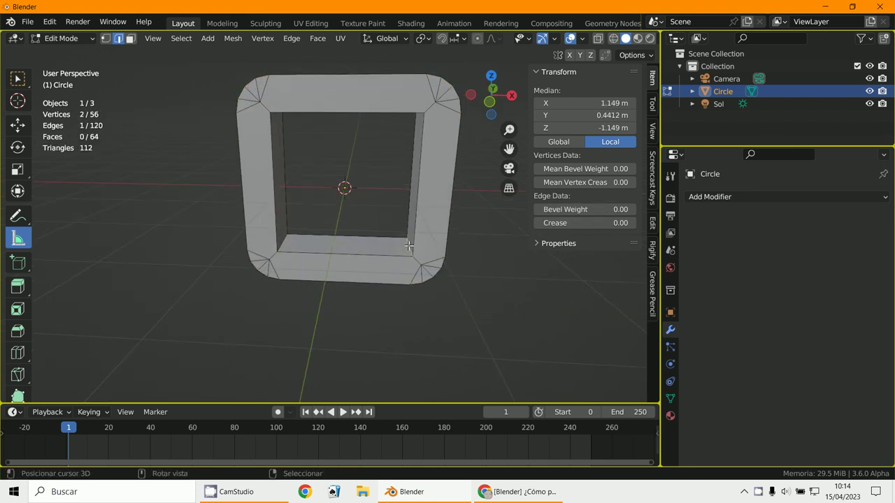
{"action": "left_click", "coordinate": [283, 241], "text": "shift"}
{"action": "middle_click_drag", "start_coordinate": [282, 240], "coordinate": [318, 222]}
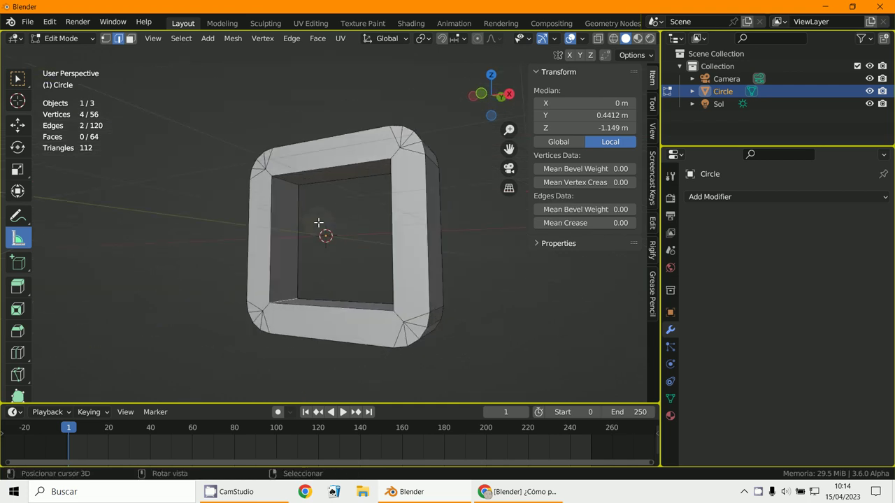
{"action": "left_click", "coordinate": [289, 187], "text": "shift"}
{"action": "middle_click_drag", "start_coordinate": [289, 186], "coordinate": [362, 231]}
{"action": "left_click", "coordinate": [396, 204], "text": "shift"}
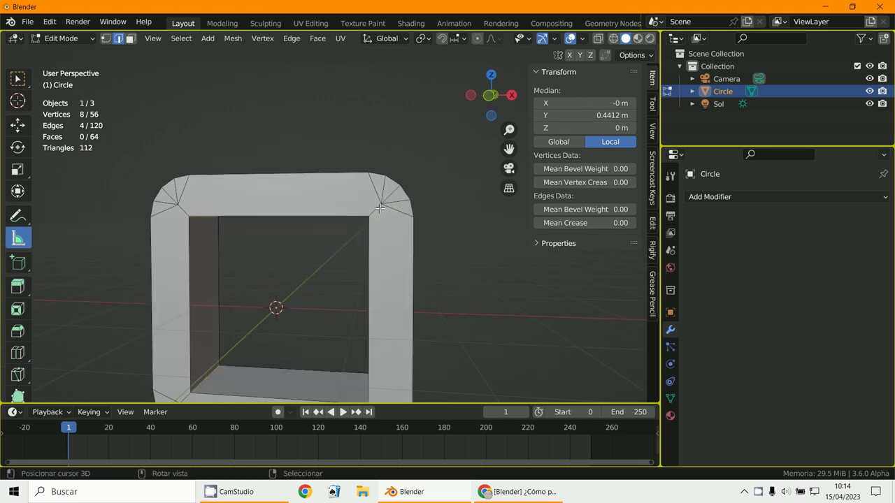
Step: Bevel the four inner corner edges by about 0.25 m with 4 segments
{"action": "scroll", "coordinate": [371, 205], "scroll_direction": "down", "scroll_amount": 3}
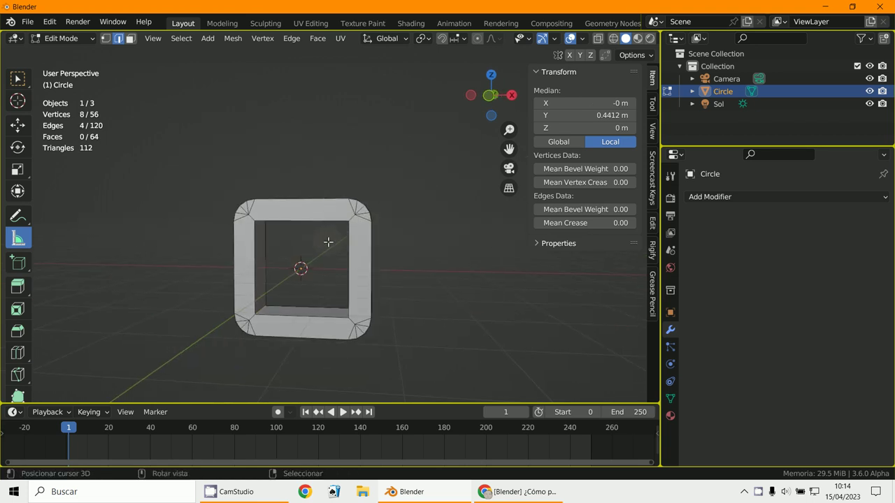
{"action": "middle_click_drag", "start_coordinate": [326, 242], "coordinate": [307, 239]}
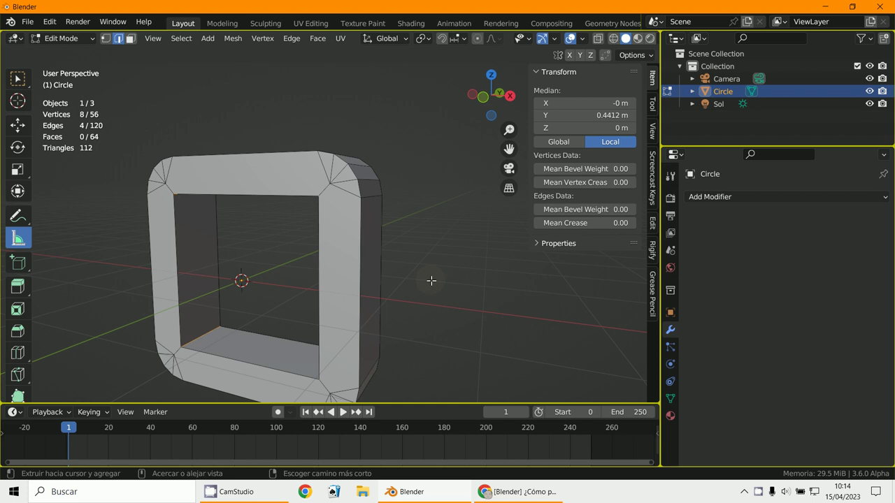
{"action": "key", "text": "ctrl+b"}
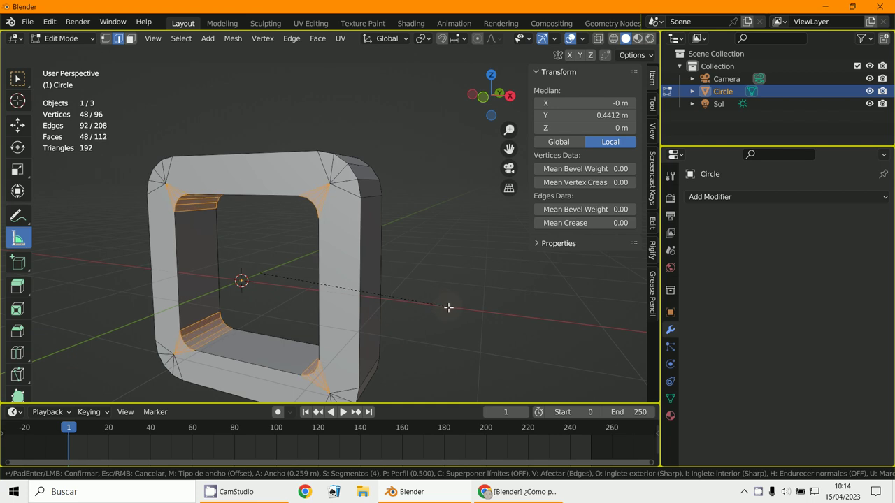
{"action": "left_click", "coordinate": [448, 308]}
{"action": "middle_click_drag", "start_coordinate": [447, 307], "coordinate": [412, 381]}
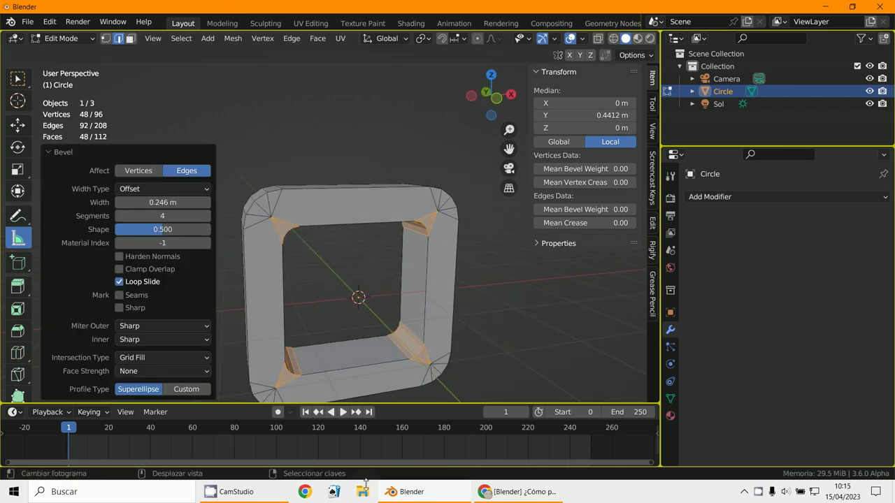
Step: Select the outer edge loops around the frame's front and back faces
{"action": "left_click", "coordinate": [308, 202], "text": "alt"}
{"action": "middle_click_drag", "start_coordinate": [308, 202], "coordinate": [352, 235]}
{"action": "scroll", "coordinate": [352, 236], "scroll_direction": "up", "scroll_amount": 3}
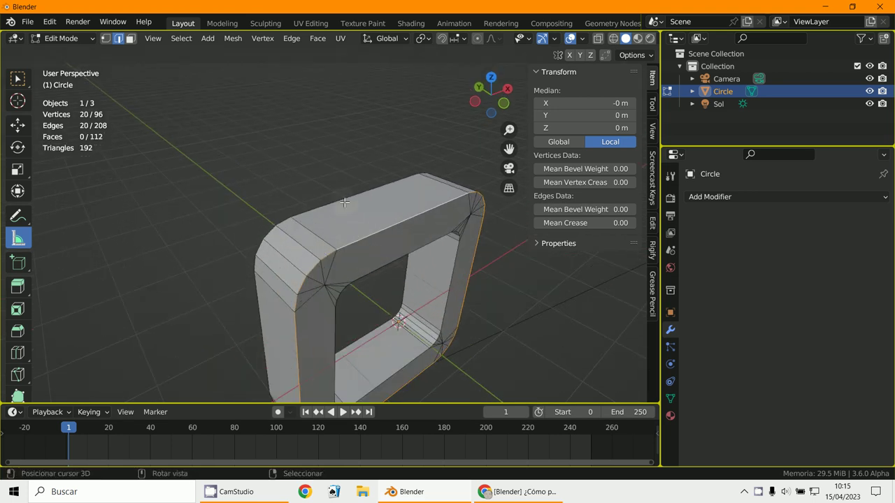
{"action": "left_click", "coordinate": [338, 201], "text": "alt+shift"}
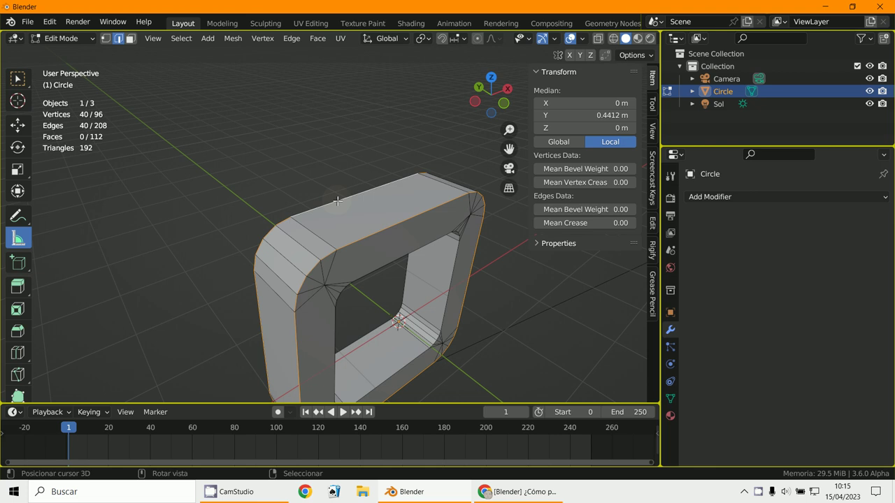
{"action": "middle_click_drag", "start_coordinate": [337, 201], "coordinate": [342, 234]}
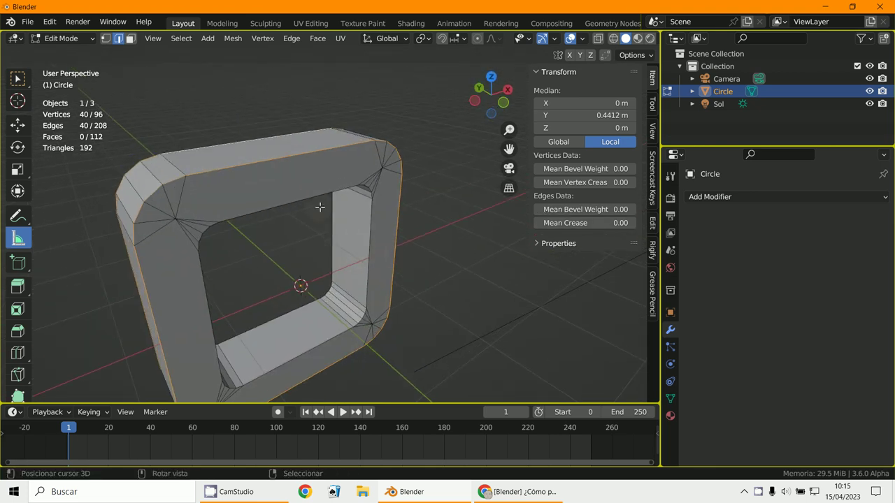
Step: Bevel the outer edge loops of the frame's front and back faces by about 0.267 m with 4 segments
{"action": "left_click", "coordinate": [285, 160]}
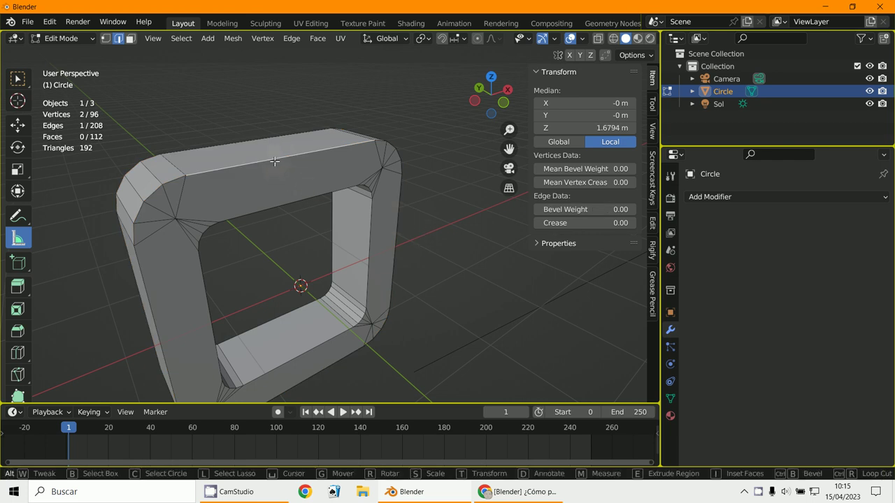
{"action": "left_click", "coordinate": [275, 161], "text": "alt"}
{"action": "middle_click_drag", "start_coordinate": [274, 162], "coordinate": [276, 167]}
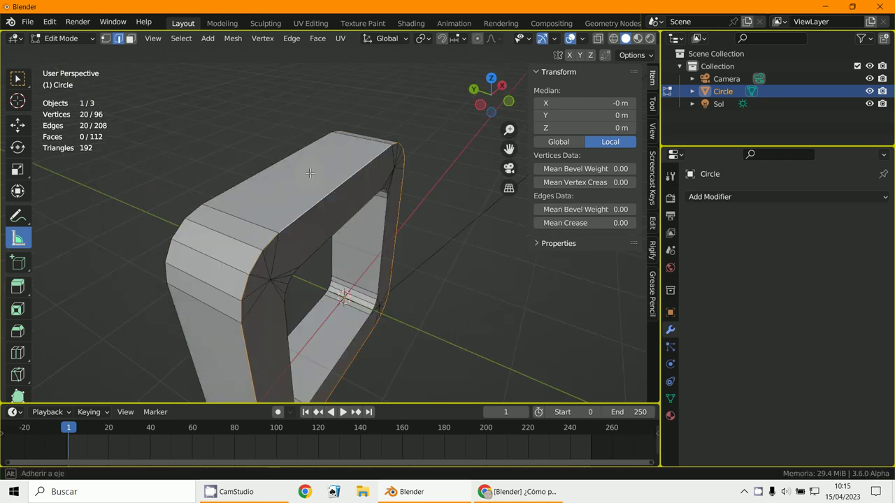
{"action": "left_click", "coordinate": [275, 164], "text": "alt+shift"}
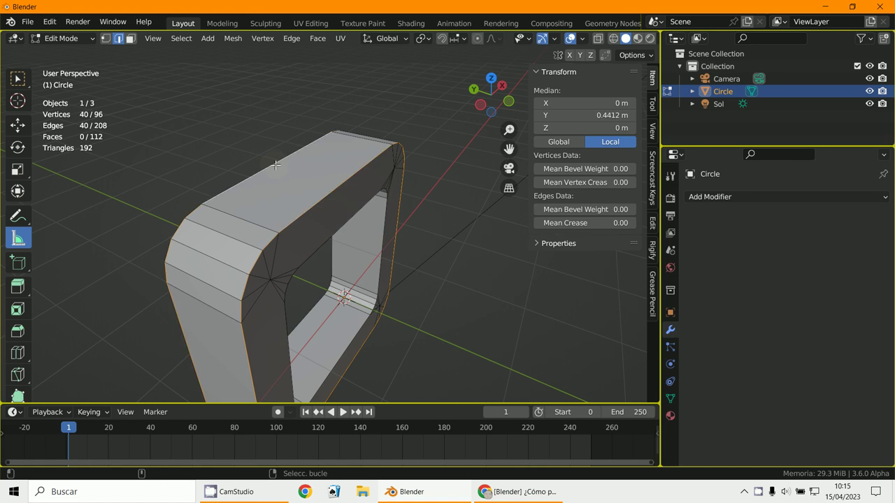
{"action": "middle_click_drag", "start_coordinate": [274, 165], "coordinate": [298, 187]}
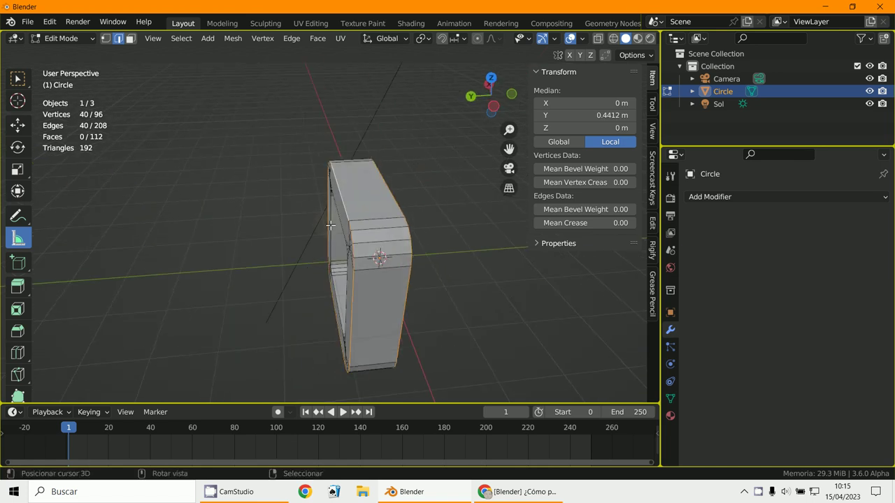
{"action": "middle_click_drag", "start_coordinate": [330, 224], "coordinate": [433, 297]}
{"action": "key", "text": "ctrl+b"}
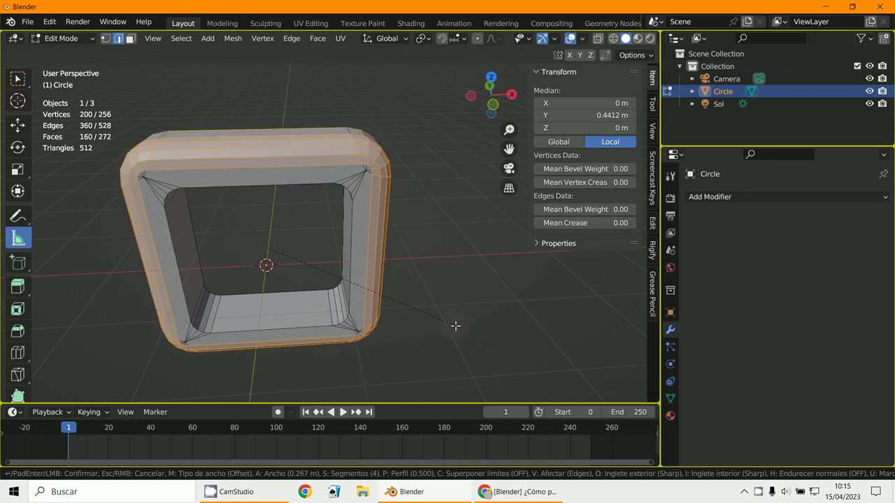
{"action": "left_click", "coordinate": [455, 326]}
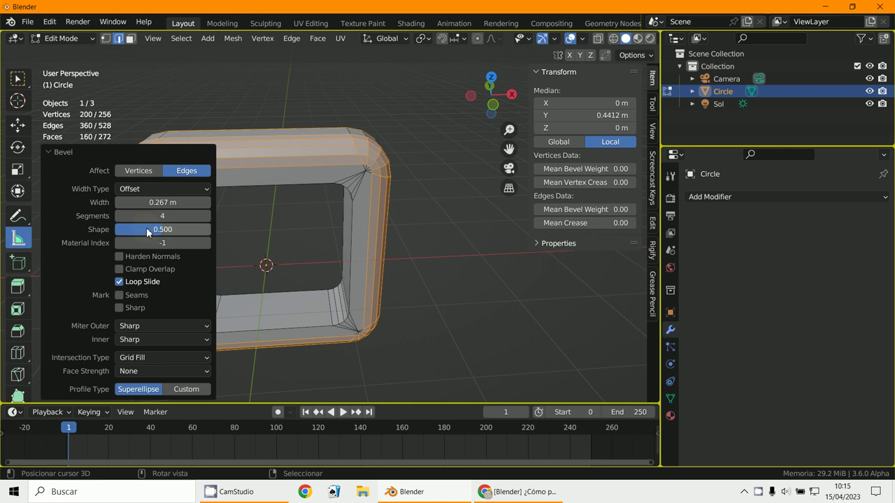
Step: Try the outer rim bevel with 1 segment for comparison and restore it to 4 segments
{"action": "left_click", "coordinate": [120, 216]}
{"action": "left_click", "coordinate": [120, 216]}
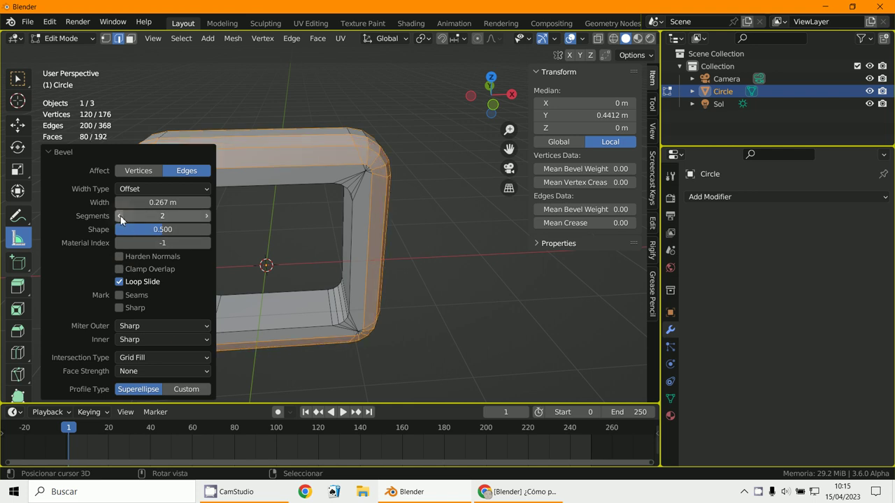
{"action": "left_click", "coordinate": [120, 216]}
{"action": "middle_click_drag", "start_coordinate": [316, 214], "coordinate": [411, 226]}
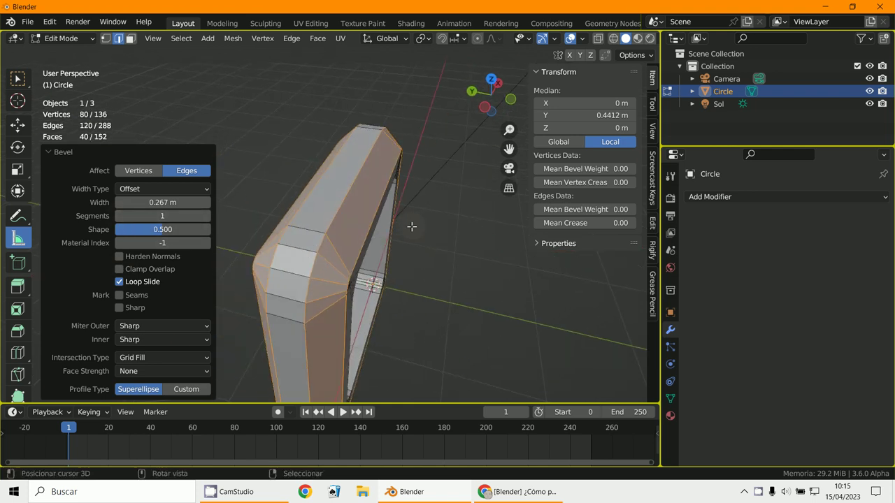
{"action": "left_click", "coordinate": [206, 216]}
{"action": "left_click", "coordinate": [205, 217]}
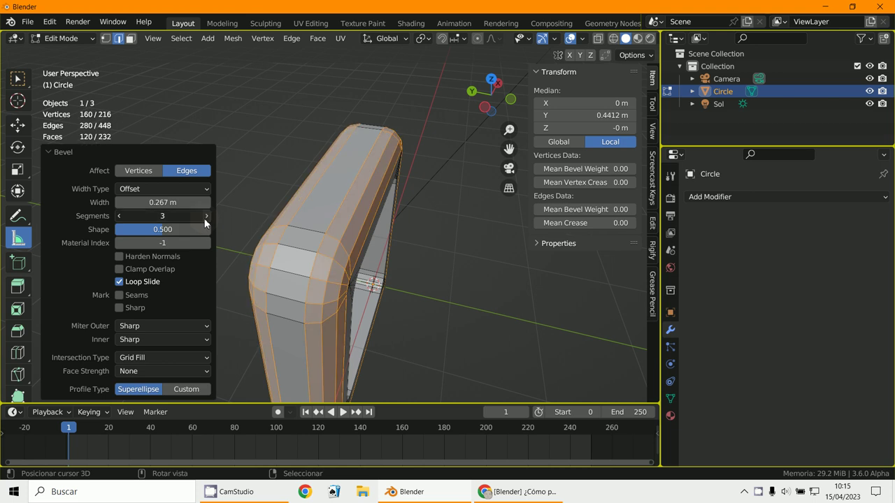
{"action": "left_click", "coordinate": [206, 217]}
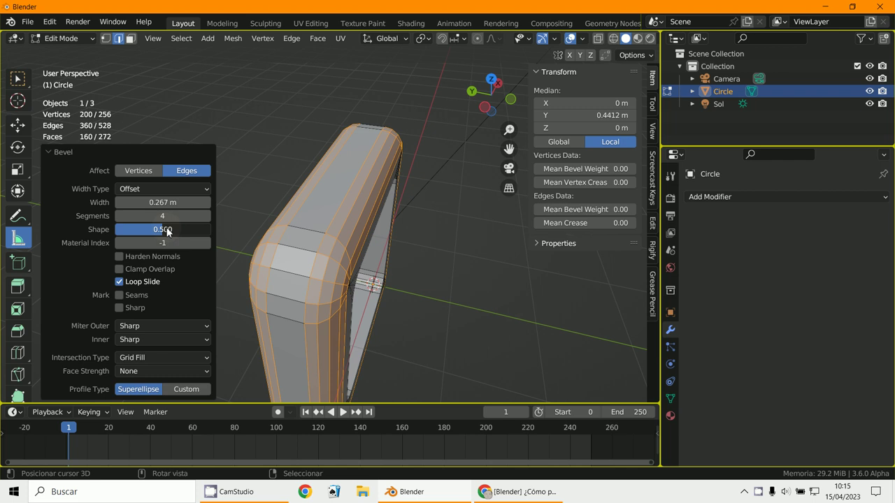
Step: Switch to Object Mode and examine the bevelled outer rim of the frame
{"action": "left_click_drag", "start_coordinate": [393, 227], "coordinate": [391, 245]}
{"action": "middle_click_drag", "start_coordinate": [392, 244], "coordinate": [366, 263]}
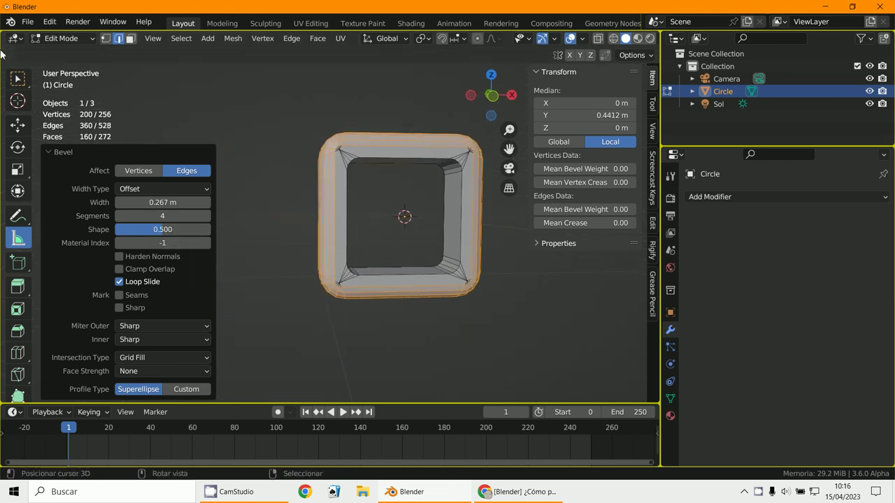
{"action": "left_click", "coordinate": [50, 37]}
{"action": "left_click", "coordinate": [59, 52]}
{"action": "middle_click_drag", "start_coordinate": [340, 212], "coordinate": [331, 276]}
{"action": "scroll", "coordinate": [331, 275], "scroll_direction": "up", "scroll_amount": 3}
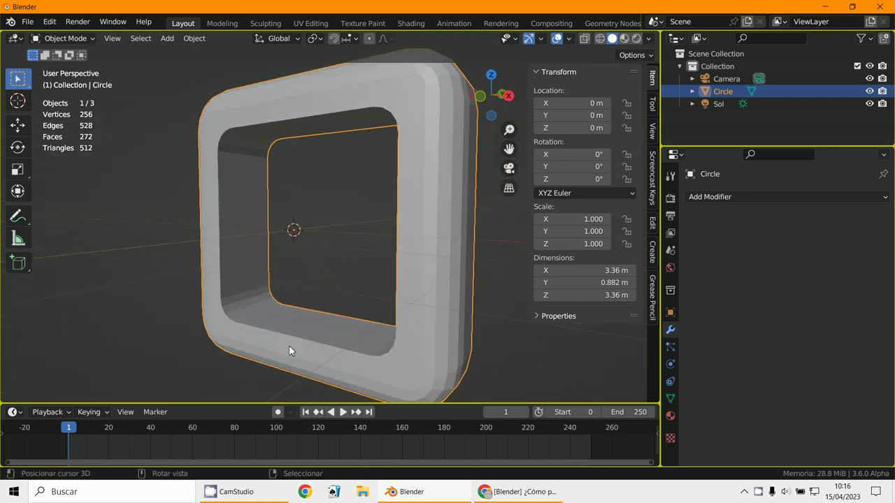
Step: In Edit Mode, bevel the opening's front and back inner edge loops by about 0.17 m with 4 segments
{"action": "left_click", "coordinate": [64, 38]}
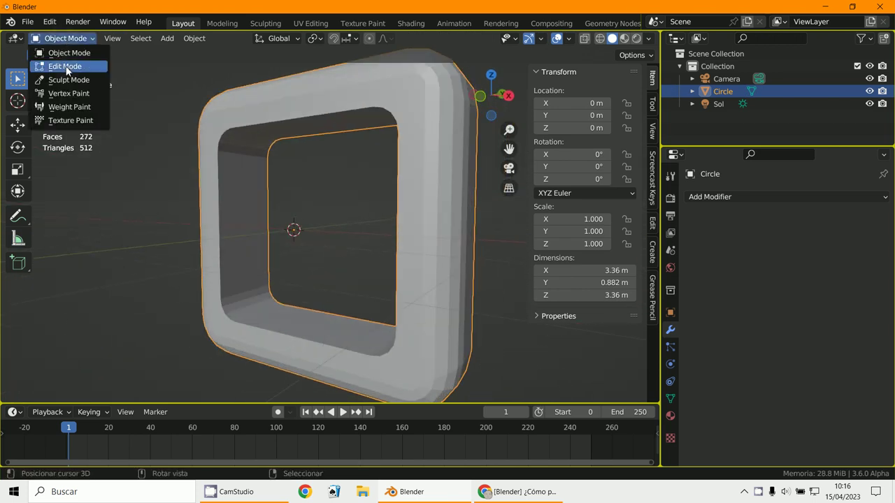
{"action": "left_click", "coordinate": [64, 66]}
{"action": "left_click", "coordinate": [294, 338], "text": "alt"}
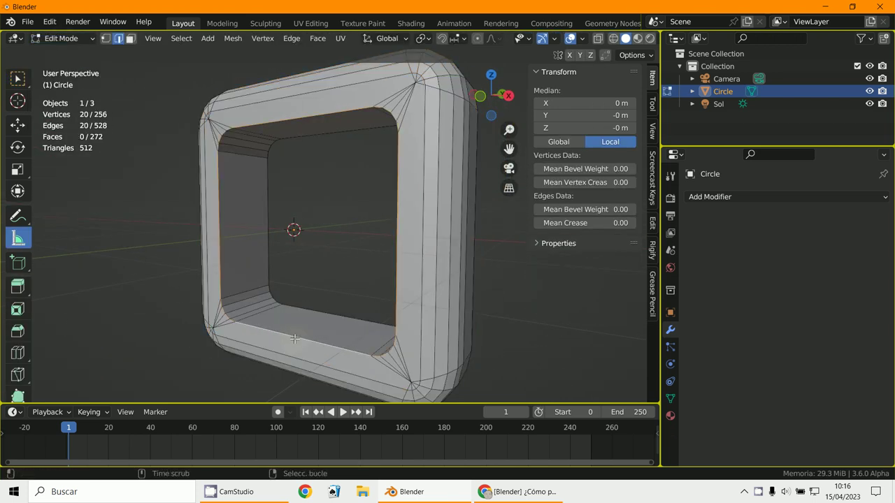
{"action": "left_click", "coordinate": [308, 306], "text": "alt+shift"}
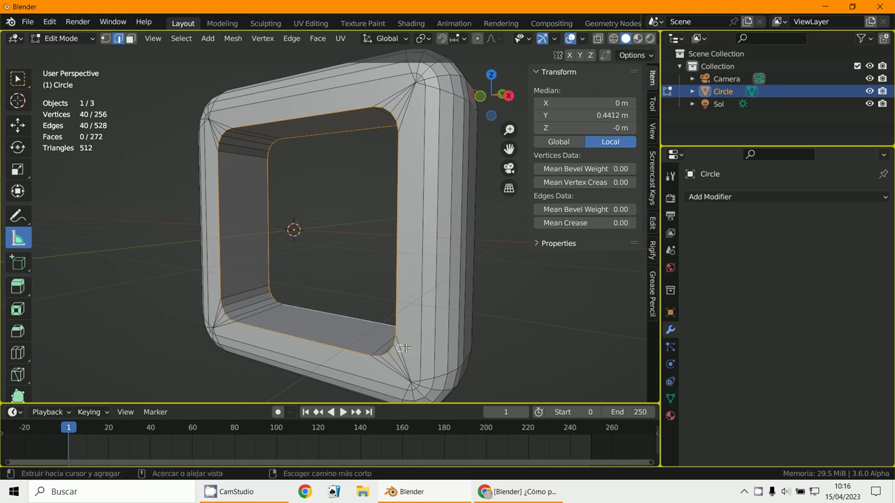
{"action": "key", "text": "ctrl+b"}
{"action": "scroll", "coordinate": [413, 346], "scroll_direction": "up", "scroll_amount": 3}
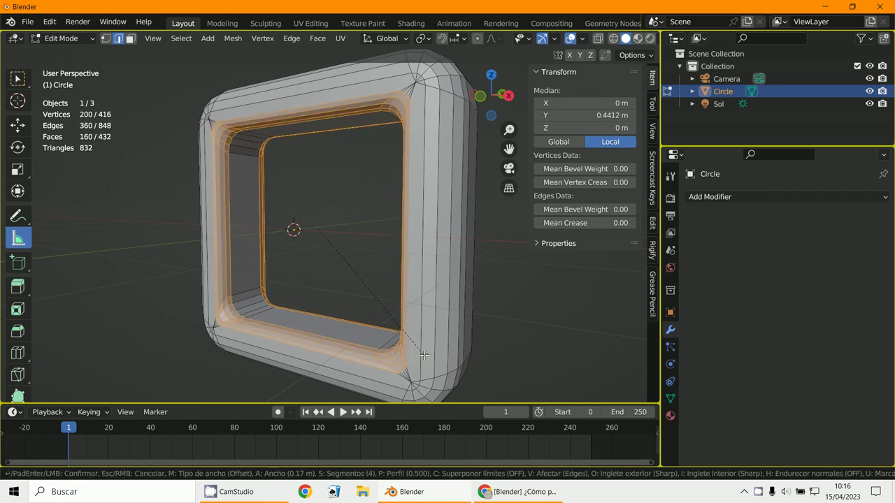
{"action": "left_click", "coordinate": [148, 183]}
Step: Return the bevelled frame to Object Mode and view it as a whole
{"action": "left_click", "coordinate": [61, 37]}
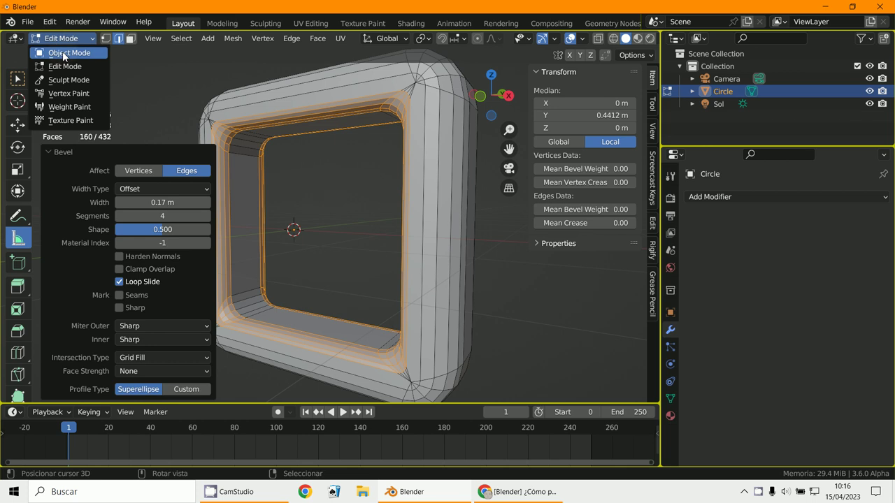
{"action": "left_click", "coordinate": [62, 51]}
{"action": "middle_click_drag", "start_coordinate": [311, 257], "coordinate": [372, 260]}
{"action": "scroll", "coordinate": [368, 250], "scroll_direction": "down", "scroll_amount": 4}
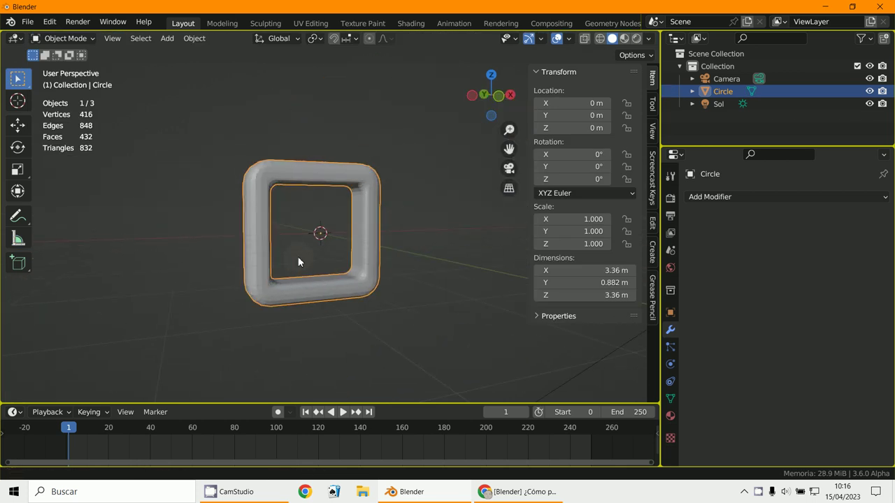
Step: Add an Edge Split modifier to the frame
{"action": "left_click", "coordinate": [724, 199]}
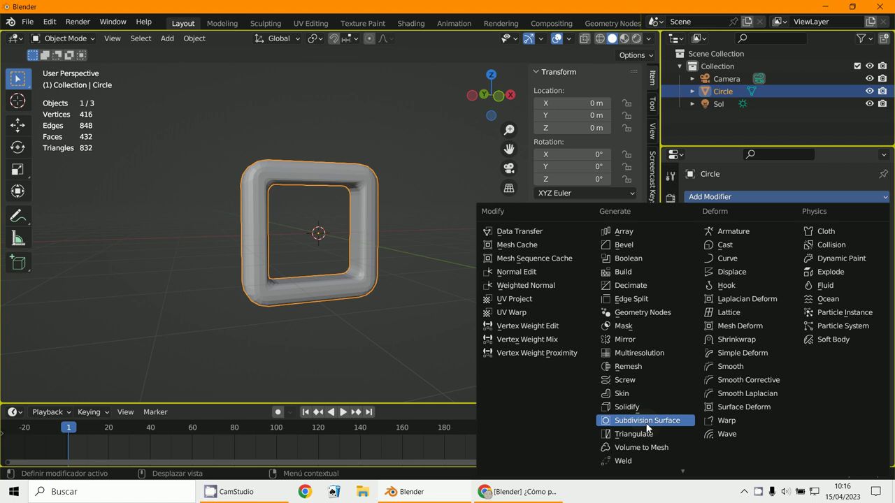
{"action": "left_click", "coordinate": [644, 302]}
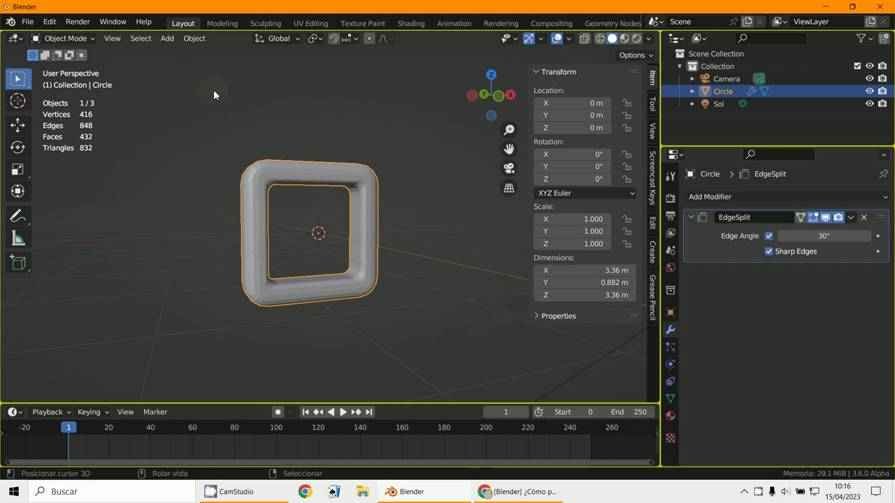
Step: Apply Shade Smooth to the frame
{"action": "left_click", "coordinate": [187, 39]}
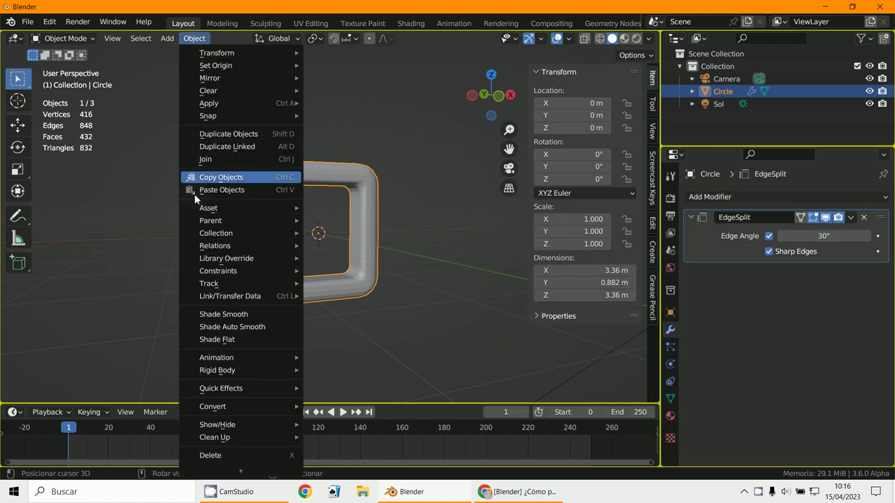
{"action": "left_click", "coordinate": [221, 319]}
{"action": "scroll", "coordinate": [325, 306], "scroll_direction": "down", "scroll_amount": 3}
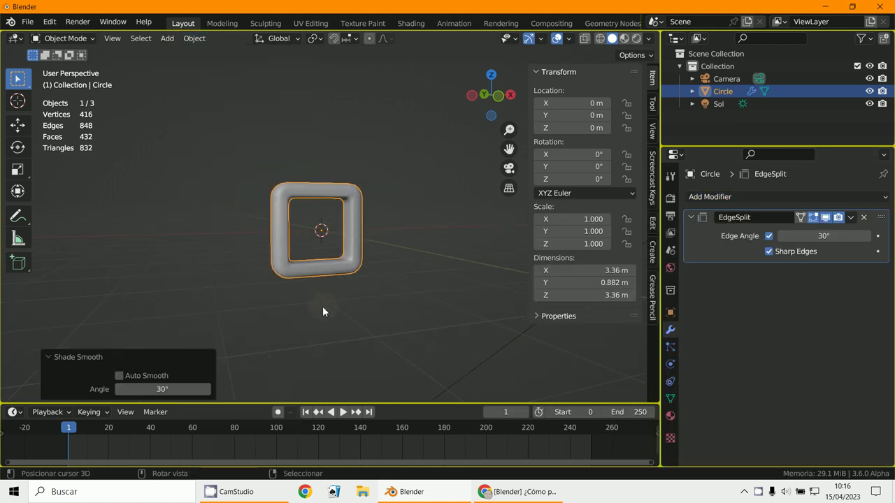
Step: Try a Subdivision Surface modifier on the frame with 2 viewport levels, checking it in front view
{"action": "key", "text": "KP_1"}
{"action": "scroll", "coordinate": [322, 306], "scroll_direction": "up", "scroll_amount": 5}
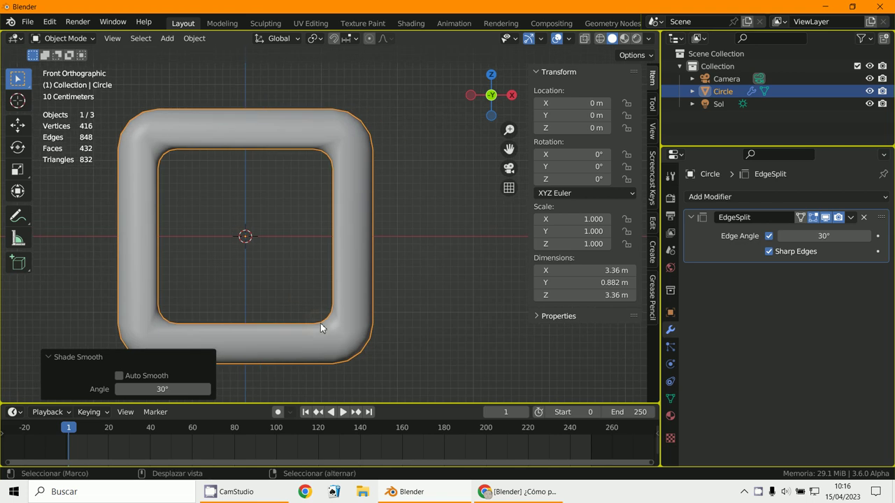
{"action": "left_click", "coordinate": [729, 197]}
{"action": "left_click", "coordinate": [660, 419]}
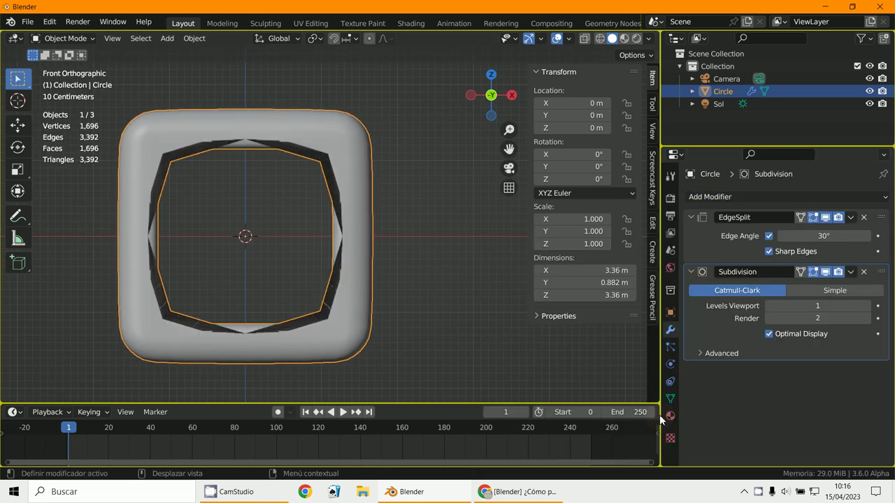
{"action": "left_click", "coordinate": [865, 305]}
{"action": "scroll", "coordinate": [341, 223], "scroll_direction": "down", "scroll_amount": 2}
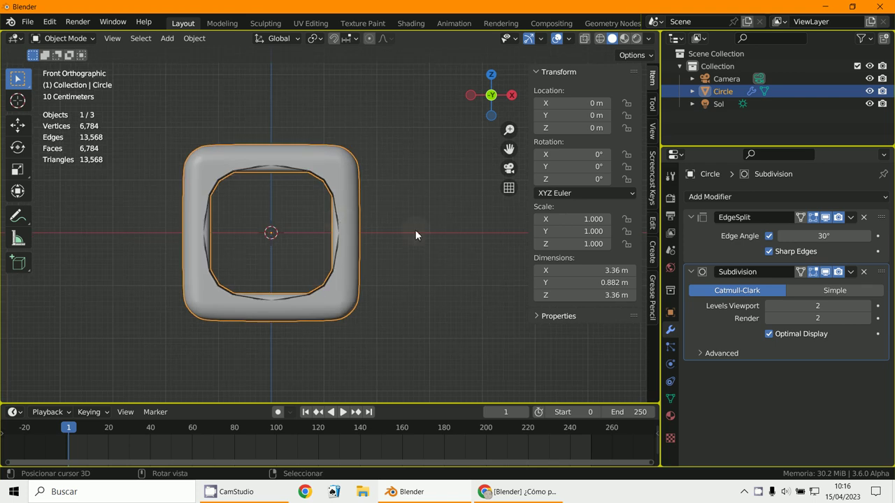
Step: Remove the Edge Split and Subdivision modifiers from the frame
{"action": "left_click", "coordinate": [864, 218]}
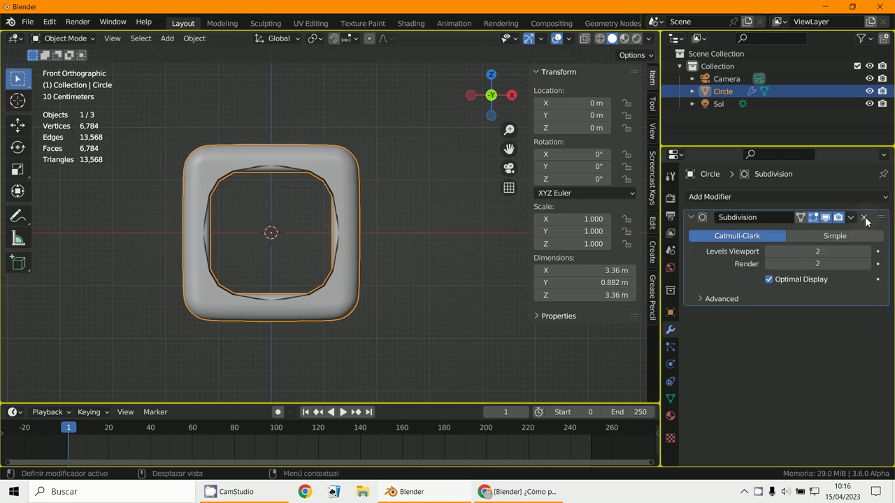
{"action": "left_click", "coordinate": [865, 218]}
Step: Try a Bevel modifier followed by a Subdivision Surface modifier on the frame, and remove both
{"action": "left_click", "coordinate": [725, 196]}
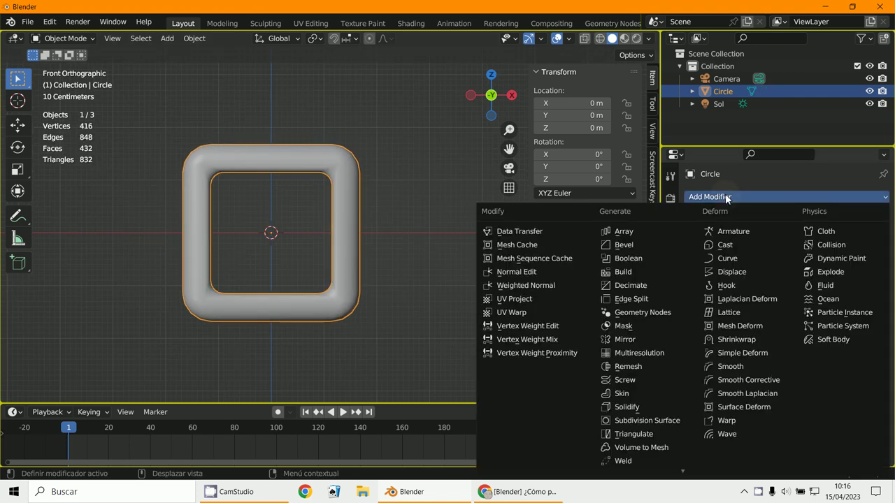
{"action": "left_click", "coordinate": [653, 245]}
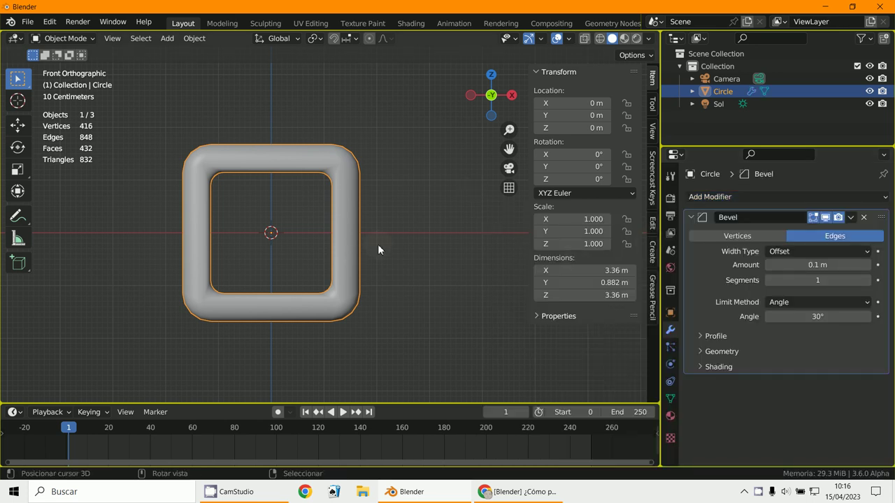
{"action": "left_click", "coordinate": [692, 217]}
{"action": "left_click", "coordinate": [727, 197]}
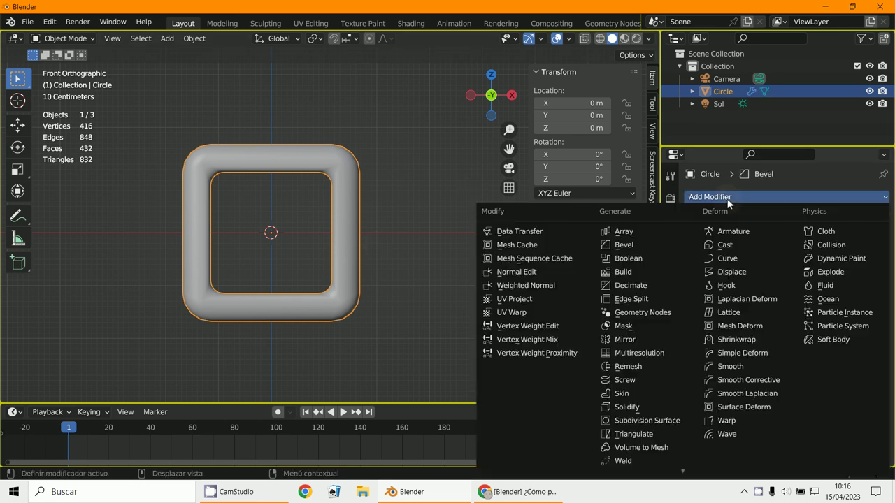
{"action": "left_click", "coordinate": [662, 422]}
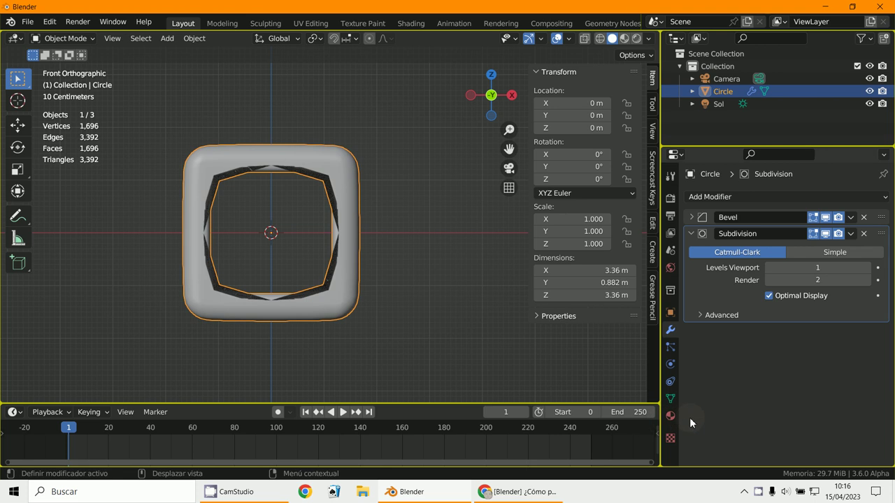
{"action": "left_click", "coordinate": [863, 234]}
{"action": "left_click", "coordinate": [864, 219]}
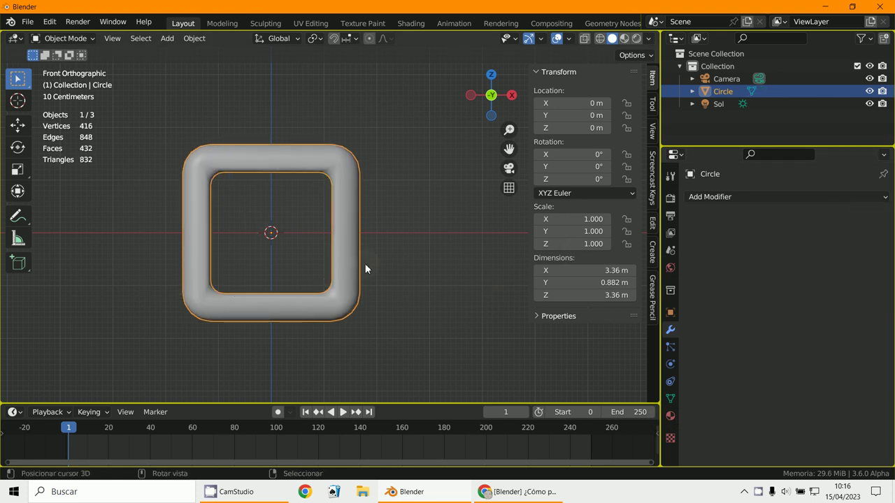
Step: In Edit Mode, add a single loop cut across the middle of the frame's positive-X side
{"action": "scroll", "coordinate": [365, 264], "scroll_direction": "up", "scroll_amount": 3}
{"action": "scroll", "coordinate": [364, 263], "scroll_direction": "down", "scroll_amount": 2}
{"action": "middle_click_drag", "start_coordinate": [365, 268], "coordinate": [384, 288]}
{"action": "left_click", "coordinate": [69, 39]}
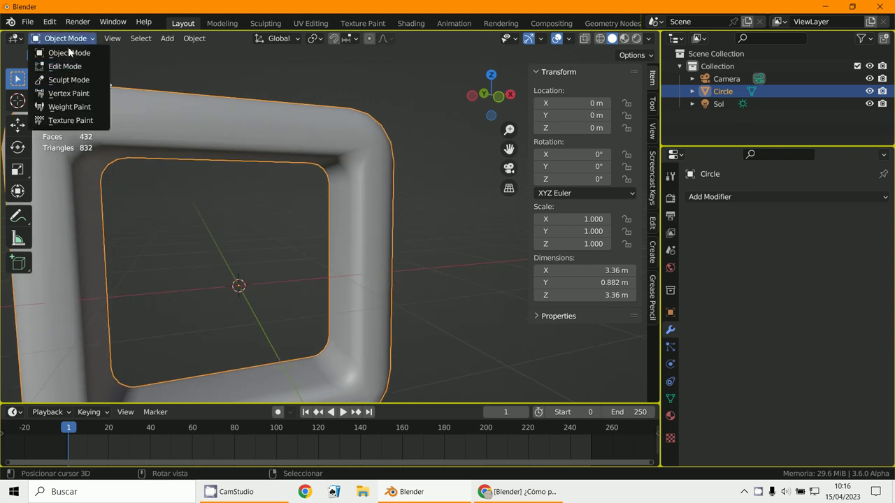
{"action": "left_click", "coordinate": [69, 66]}
{"action": "middle_click_drag", "start_coordinate": [338, 217], "coordinate": [356, 262]}
{"action": "key", "text": "ctrl+r"}
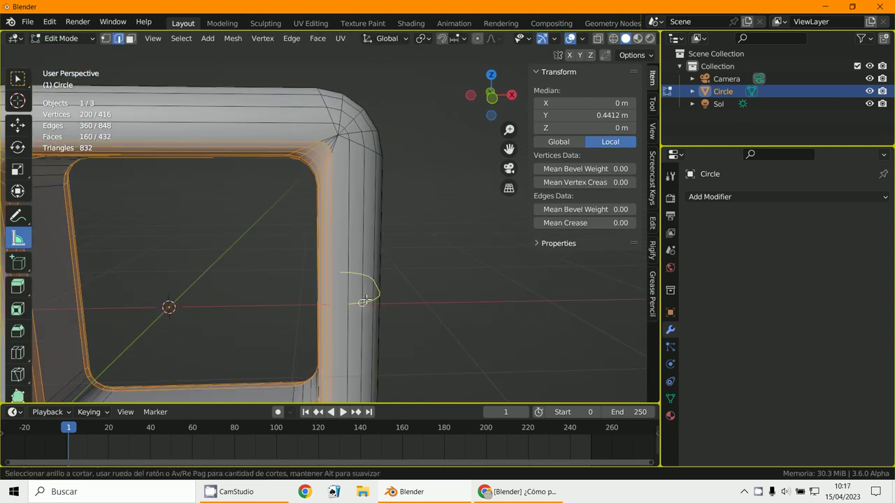
{"action": "left_click", "coordinate": [366, 299]}
{"action": "left_click", "coordinate": [367, 299]}
Step: Bevel the new loop cut by about 1.04 m with 1 segment along the frame's side
{"action": "middle_click_drag", "start_coordinate": [366, 299], "coordinate": [427, 209]}
{"action": "key", "text": "ctrl+b"}
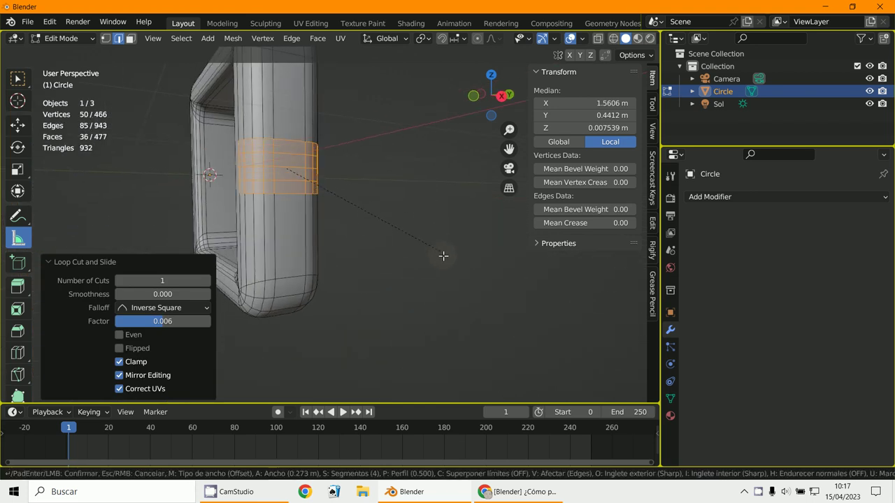
{"action": "left_click", "coordinate": [471, 336]}
{"action": "middle_click_drag", "start_coordinate": [457, 342], "coordinate": [490, 314]}
{"action": "scroll", "coordinate": [357, 263], "scroll_direction": "down", "scroll_amount": 6}
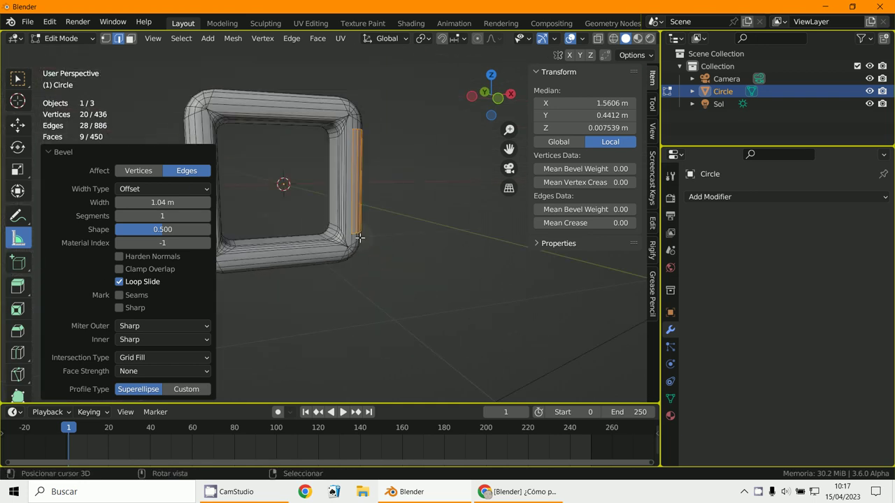
Step: Undo the bevel and the loop cut on the frame's side
{"action": "key", "text": "ctrl+z"}
{"action": "scroll", "coordinate": [370, 230], "scroll_direction": "down", "scroll_amount": 3}
{"action": "key", "text": "ctrl+z"}
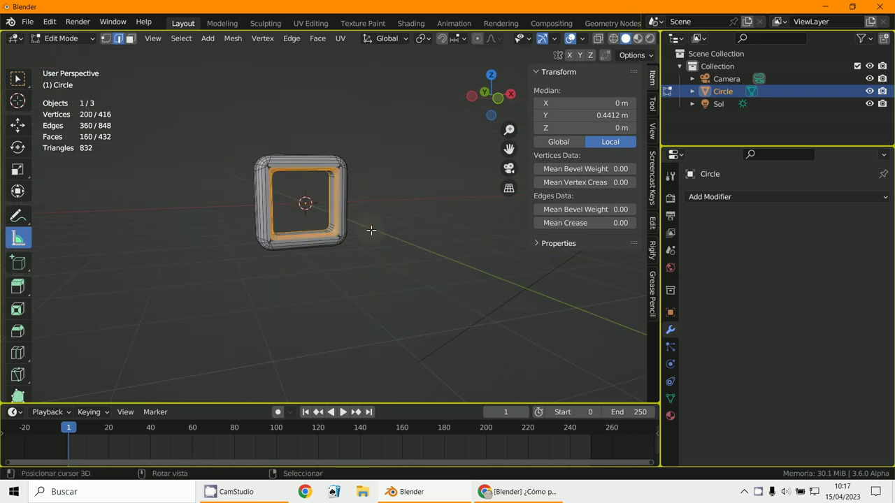
Step: Return to Object Mode and examine the finished smooth-shaded frame from several angles
{"action": "scroll", "coordinate": [369, 230], "scroll_direction": "up", "scroll_amount": 5}
{"action": "middle_click_drag", "start_coordinate": [369, 230], "coordinate": [271, 225]}
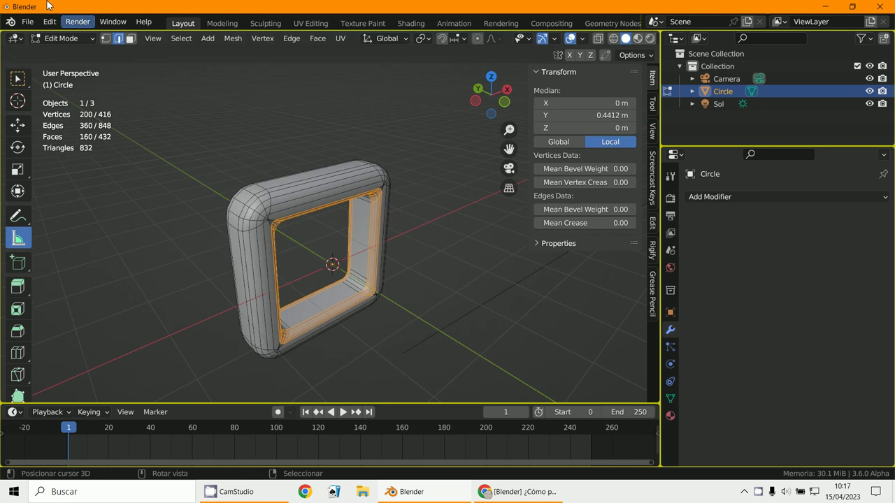
{"action": "left_click", "coordinate": [58, 35]}
{"action": "left_click", "coordinate": [70, 52]}
{"action": "middle_click_drag", "start_coordinate": [375, 273], "coordinate": [279, 420]}
{"action": "left_click", "coordinate": [283, 492]}
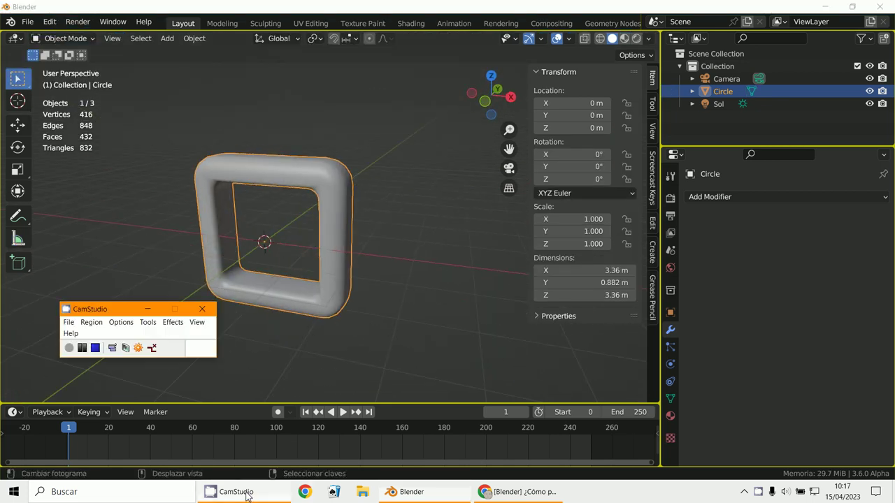